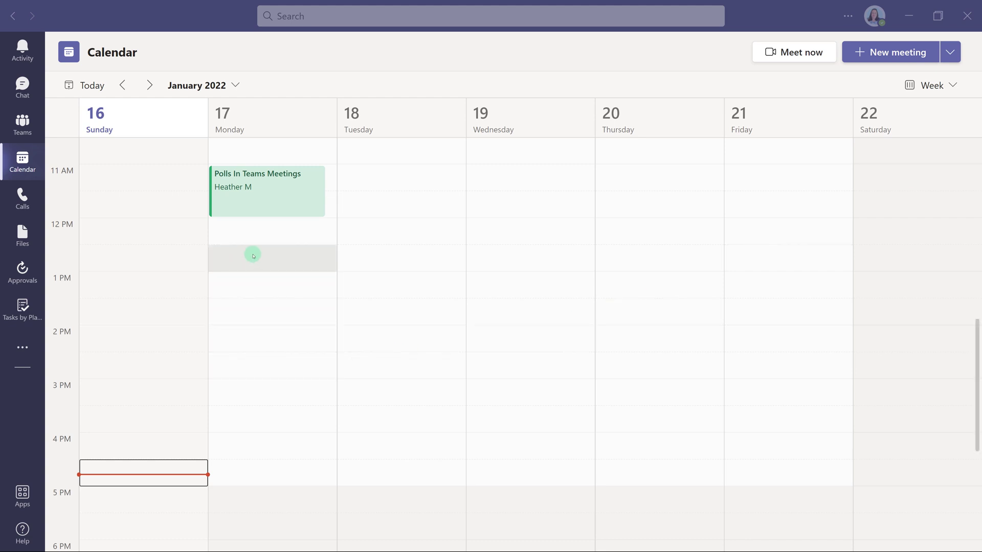
- Open the Polls In Teams Meetings event and bring up its Add a tab app list
double_click(268, 203)
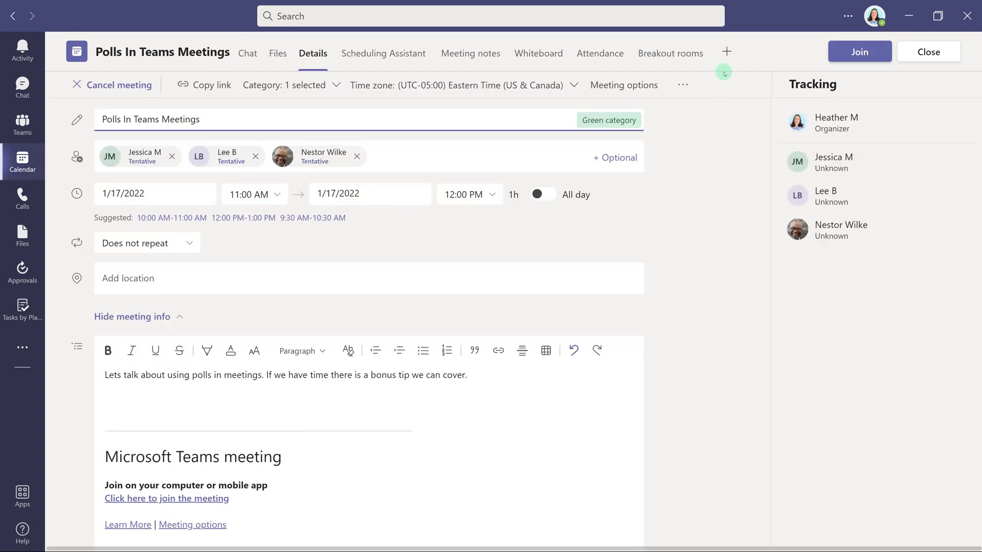
click(727, 53)
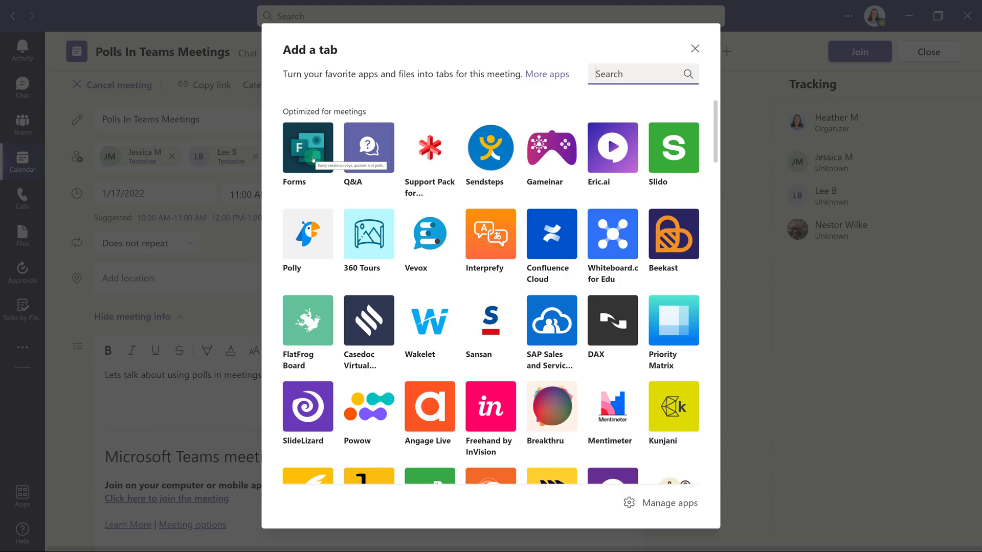
- Add the Forms app to the meeting as a tab and save it
click(308, 149)
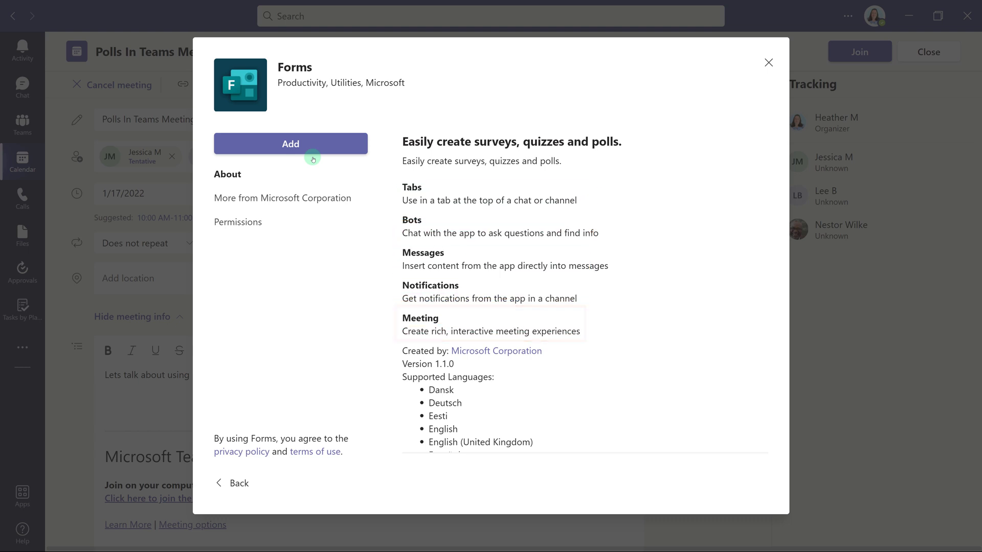
click(313, 149)
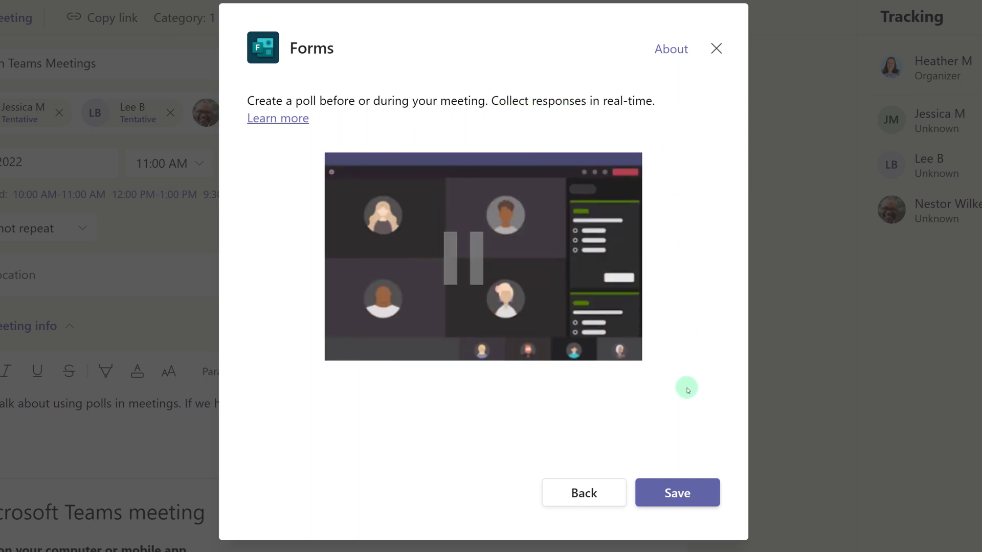
click(685, 509)
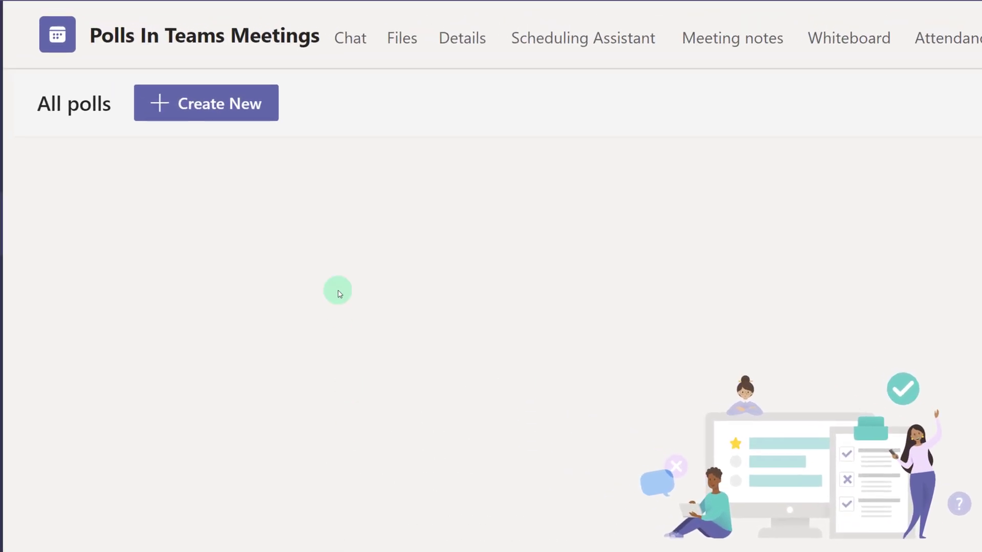
- Create a new Multiple Choice Poll from the Forms polls tab
click(233, 116)
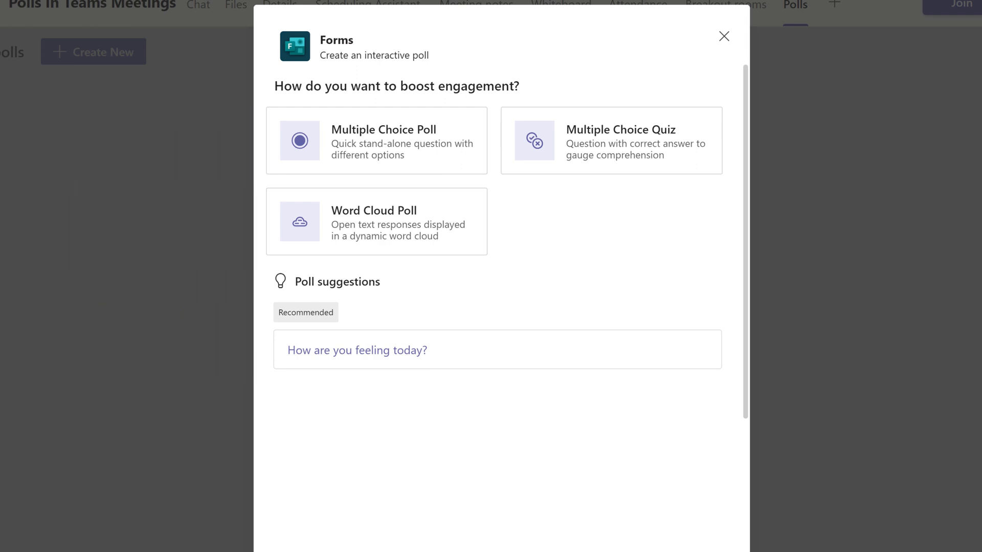
click(376, 141)
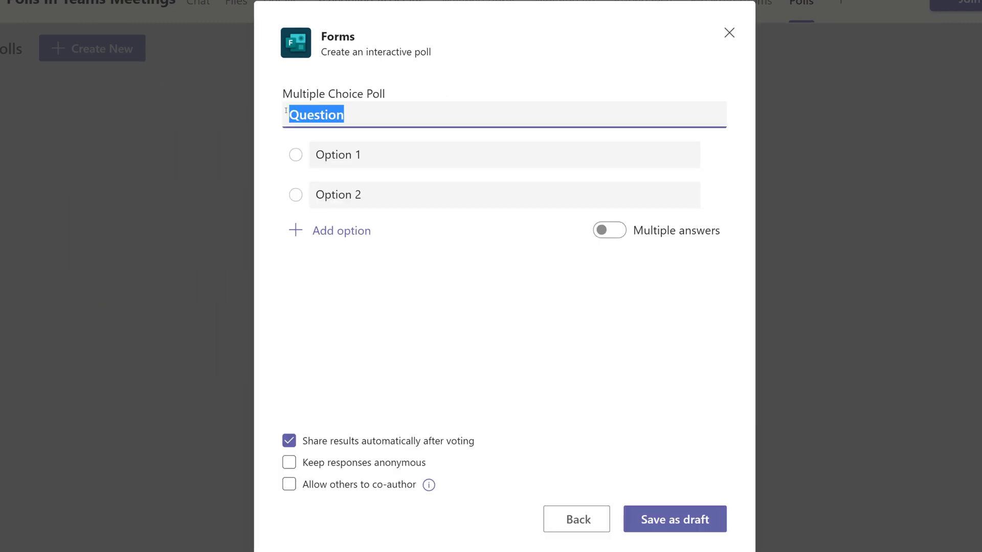
- Ask 'What video should we make next?' with Teams, Power Automate, Core Business Apps, Behind the Scenes
text(What video s)
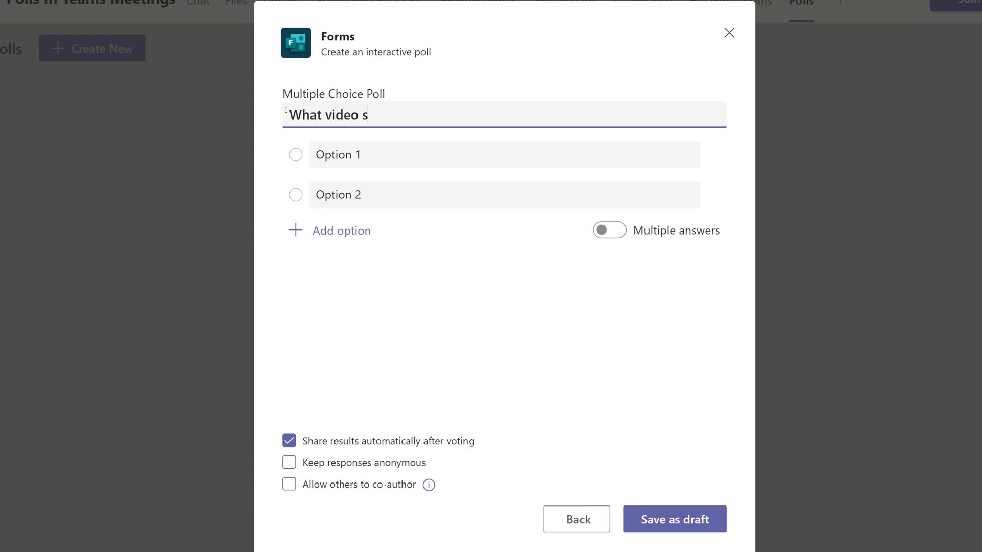
text(hould we make next?)
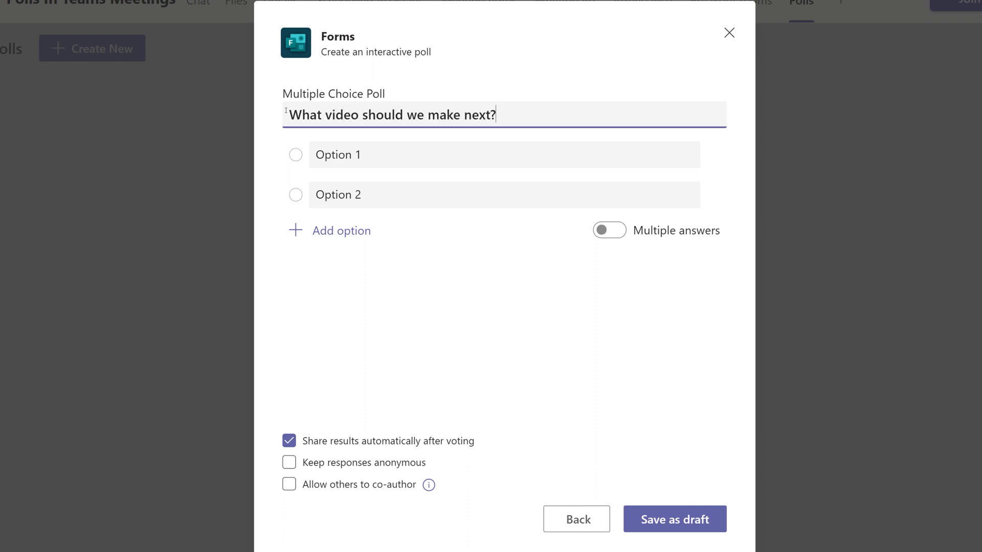
click(404, 153)
key(BackSpace)
text(Teams)
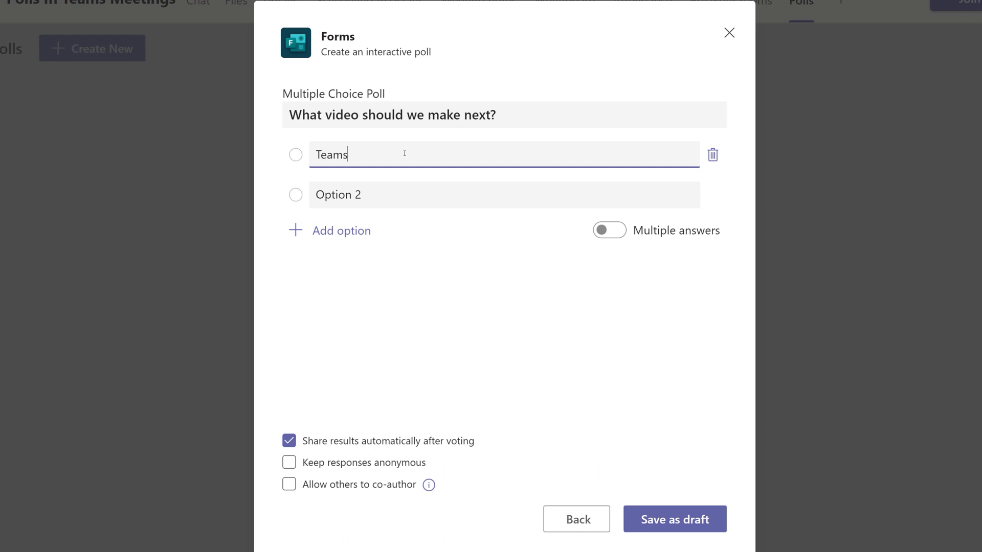
click(376, 195)
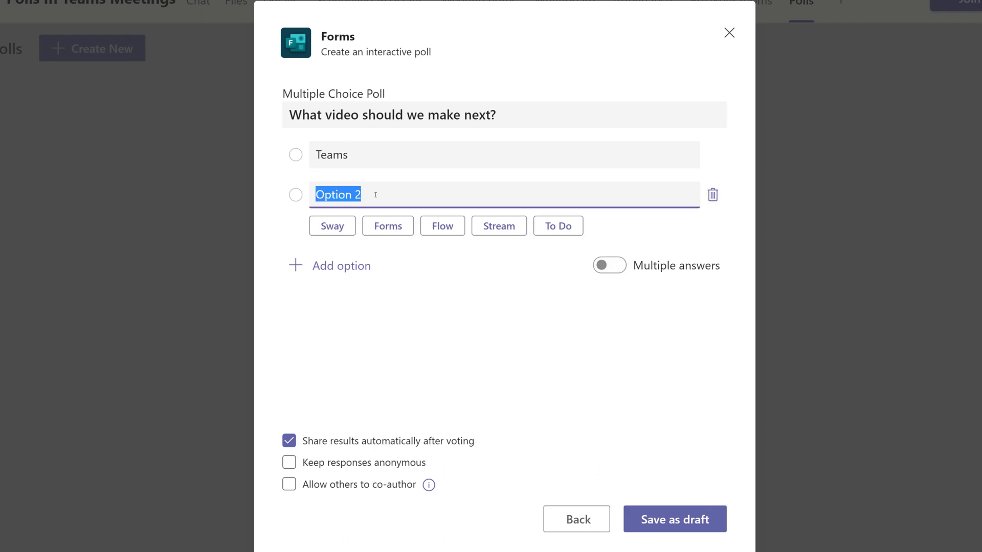
text(Power Automate)
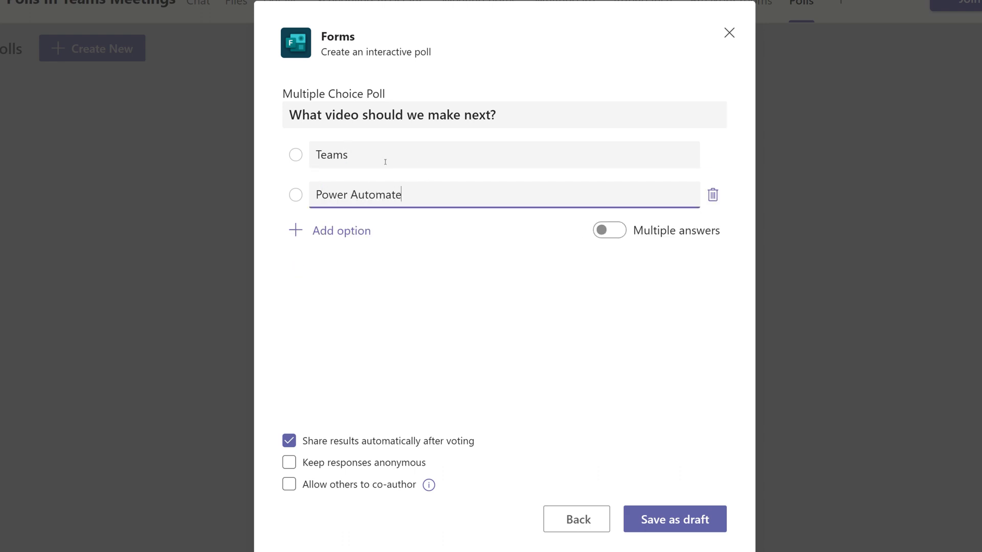
click(328, 231)
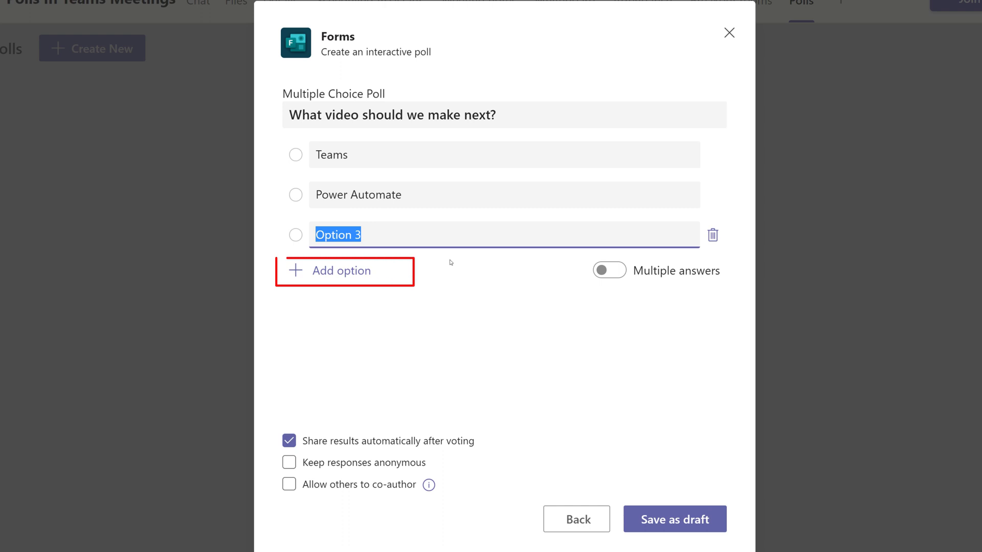
text(Core Business Apps)
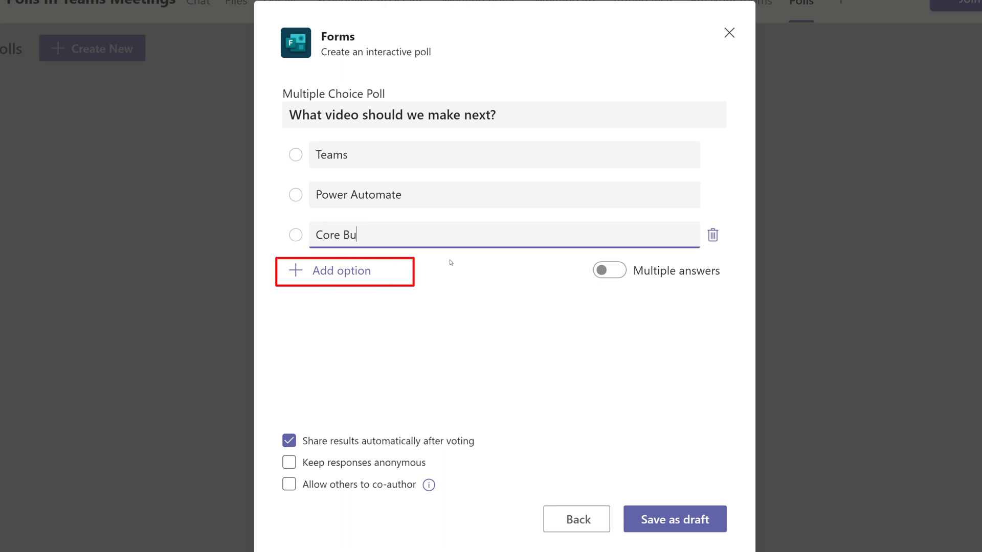
click(307, 270)
text(Behind the Scenes)
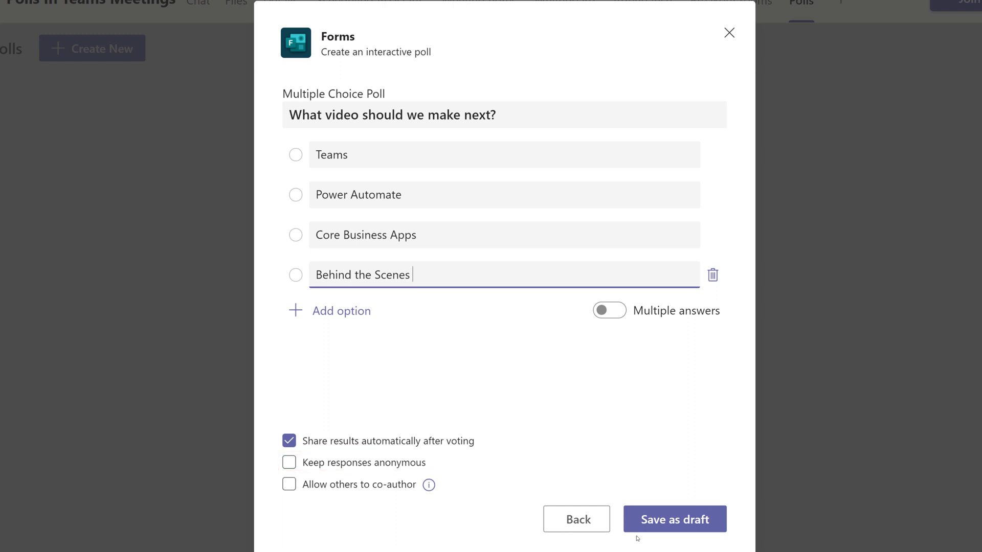
- Save the video poll as a draft and briefly check its more-actions list
click(664, 520)
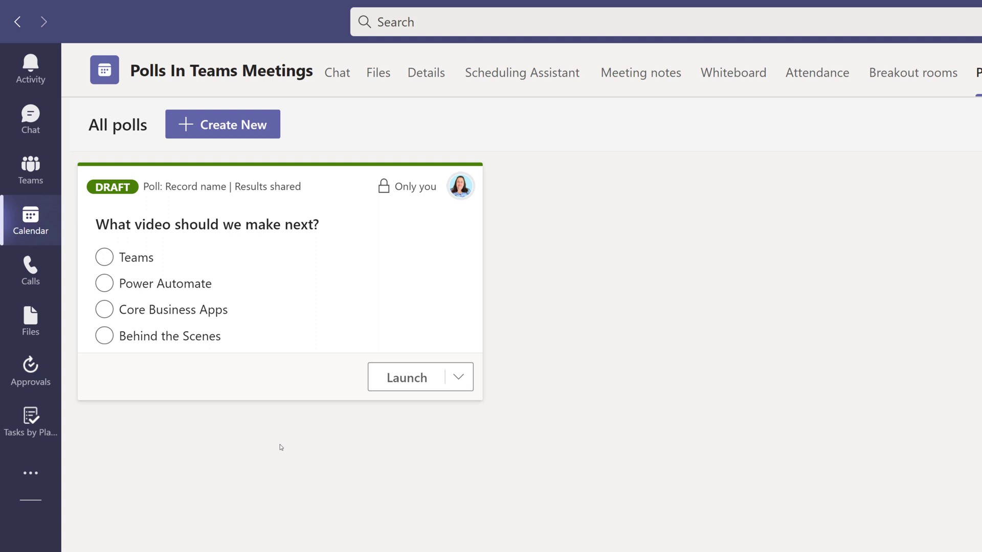
click(459, 378)
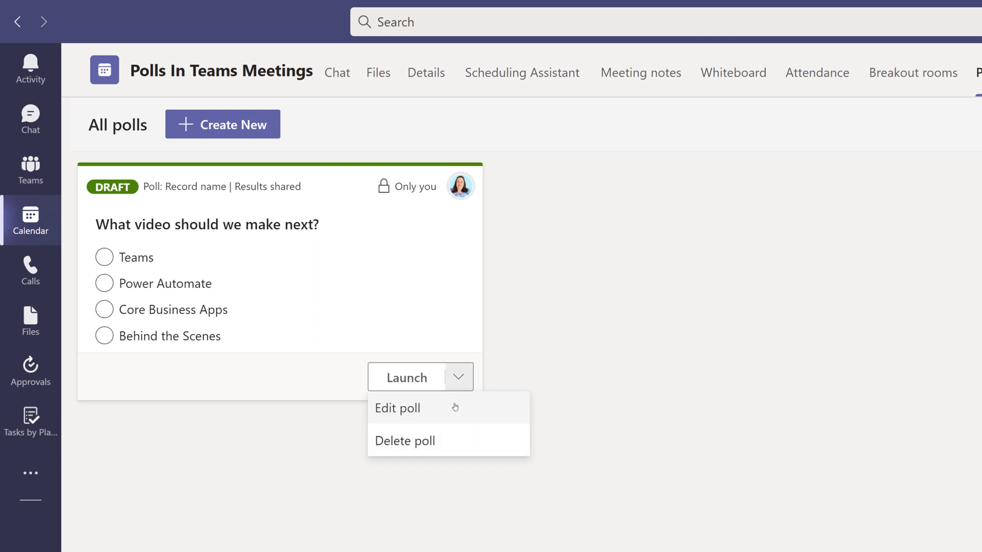
click(317, 391)
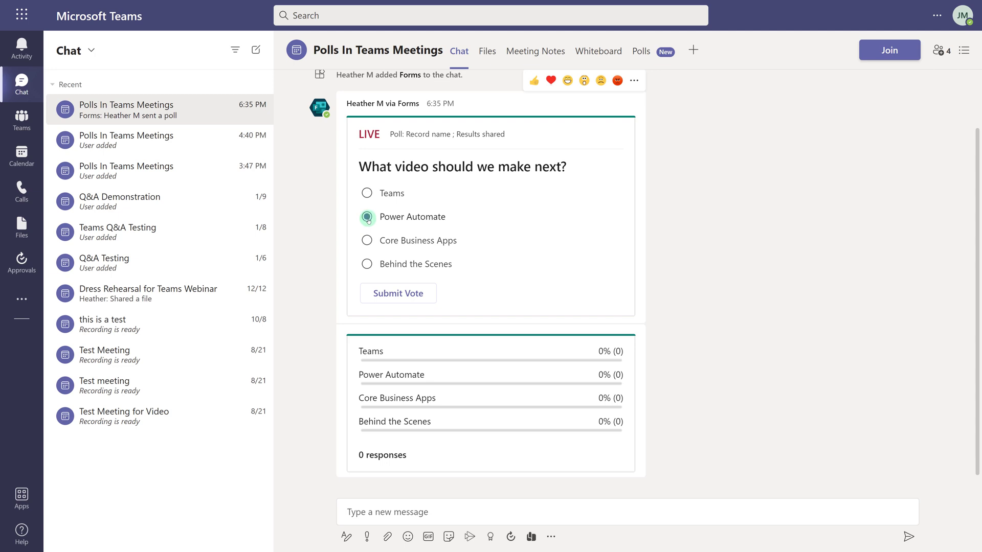
- Vote Power Automate, view the 100% from 1 response results, then return to the question
click(407, 300)
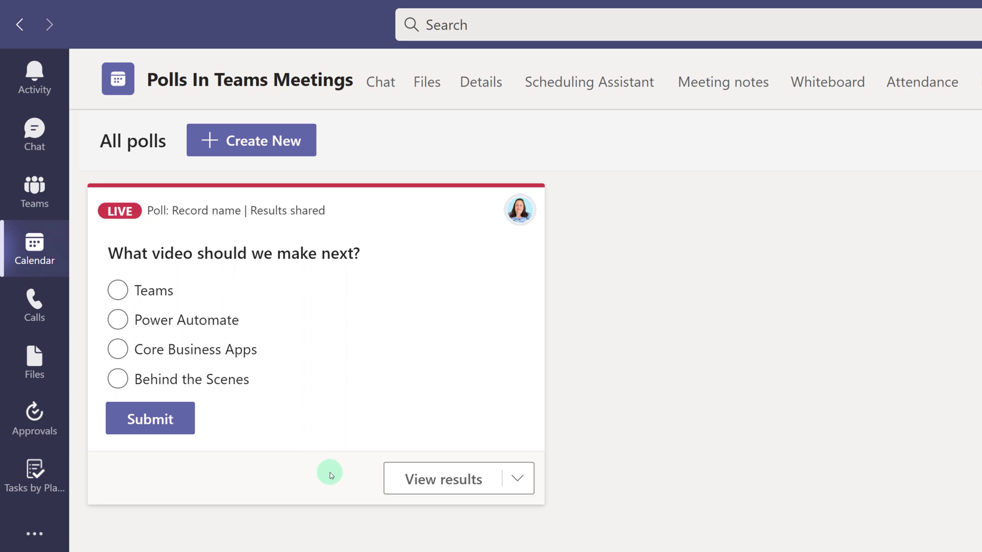
click(445, 487)
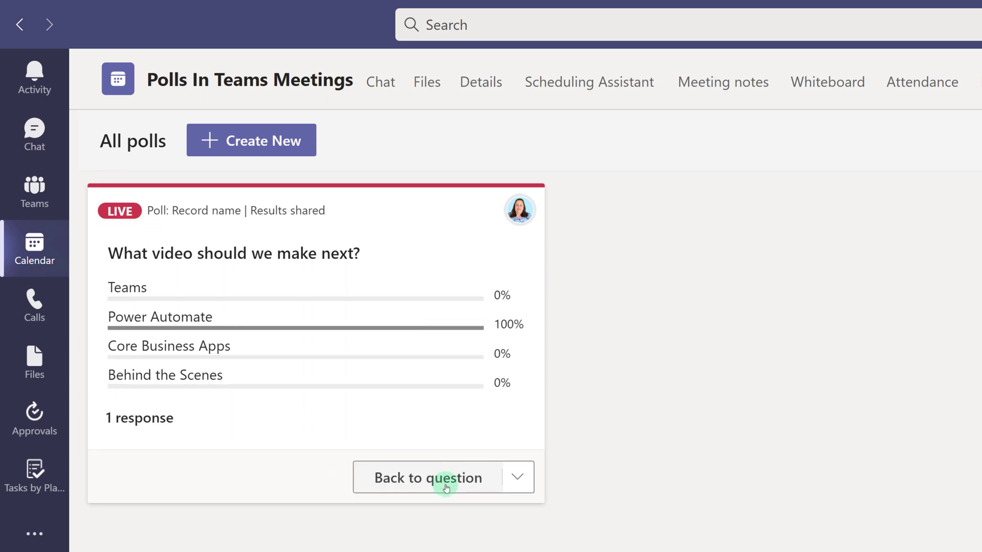
click(446, 487)
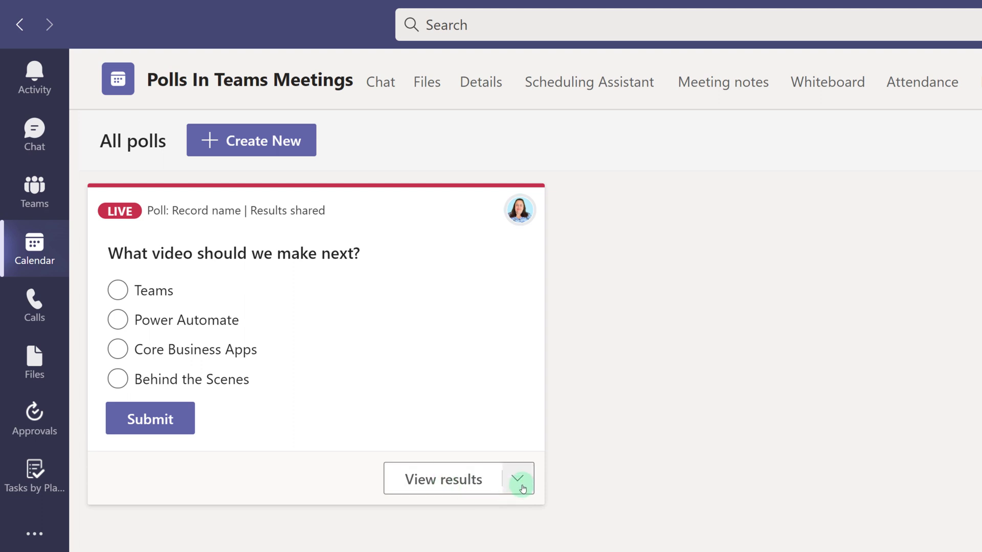
- Check the live poll's more-actions list, then start creating another poll
click(521, 484)
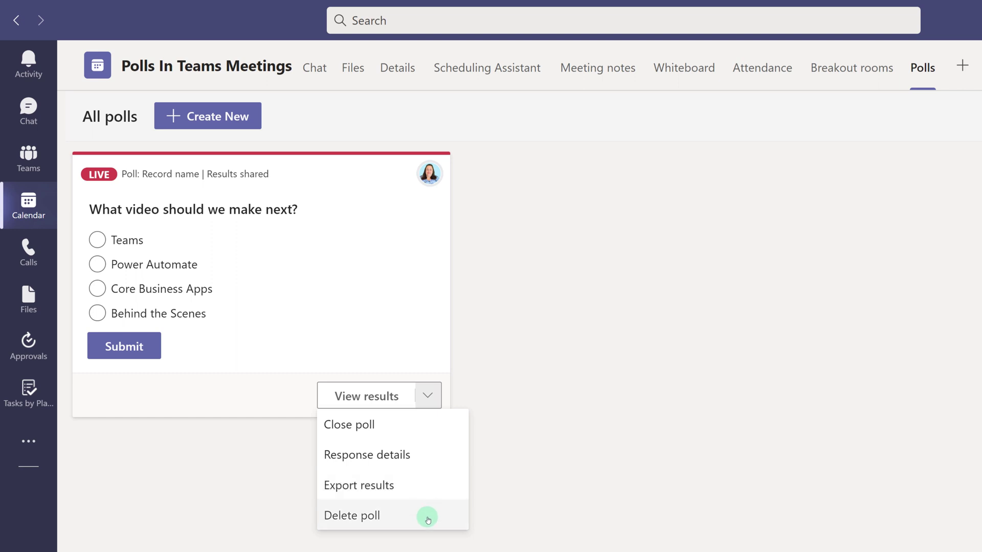
click(627, 241)
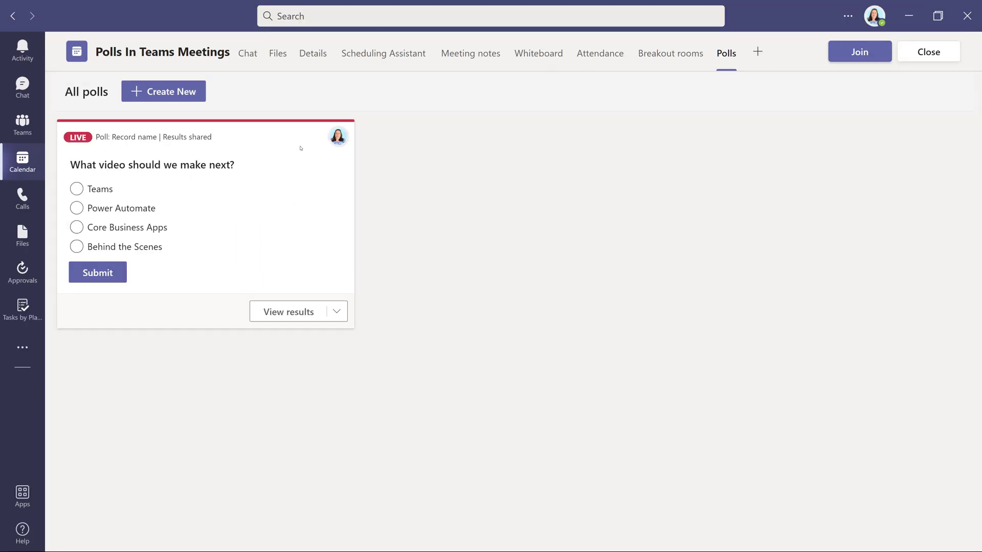
click(194, 93)
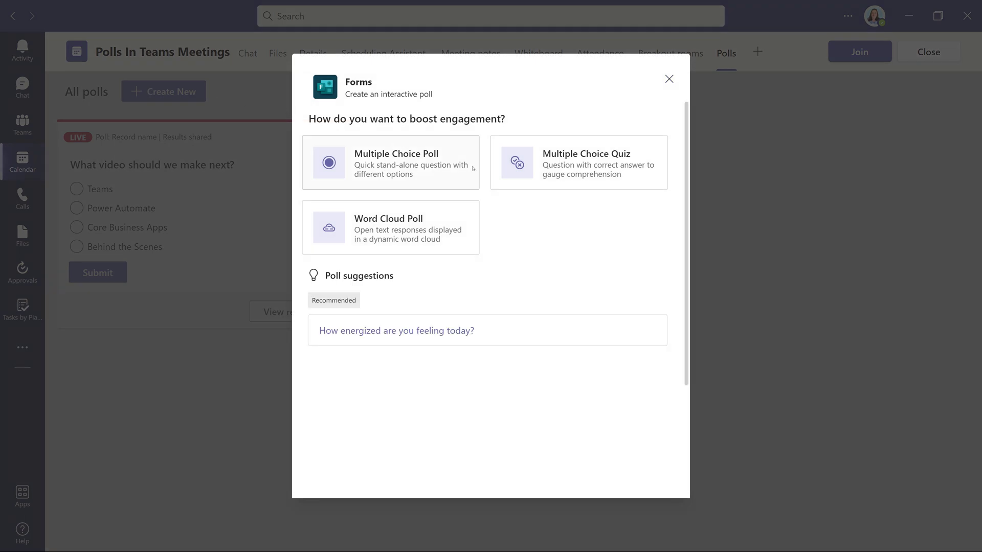
- Start a quiz asking 'What is NOT a Power Platform Application' with options Power Apps and Power Automate
click(546, 177)
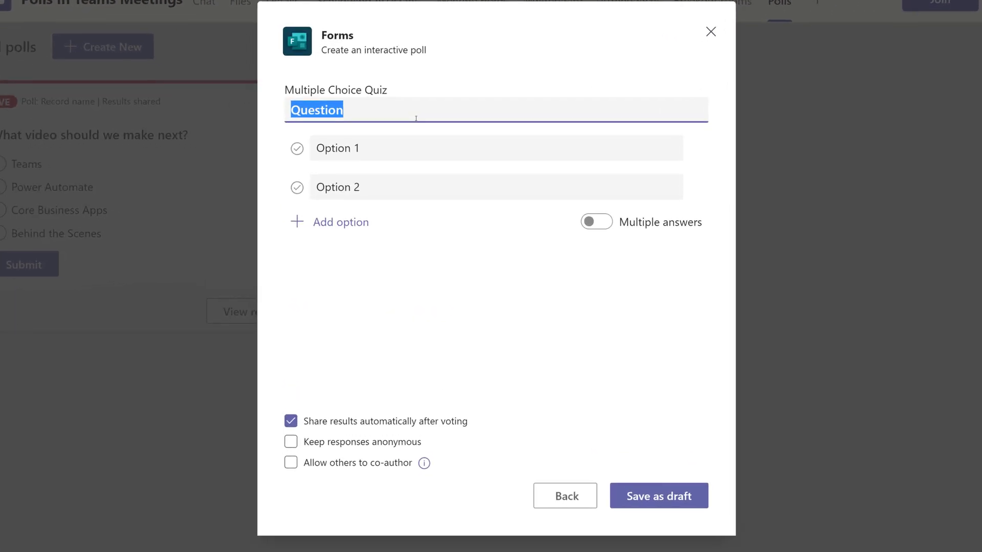
click(416, 119)
text(What is NOT )
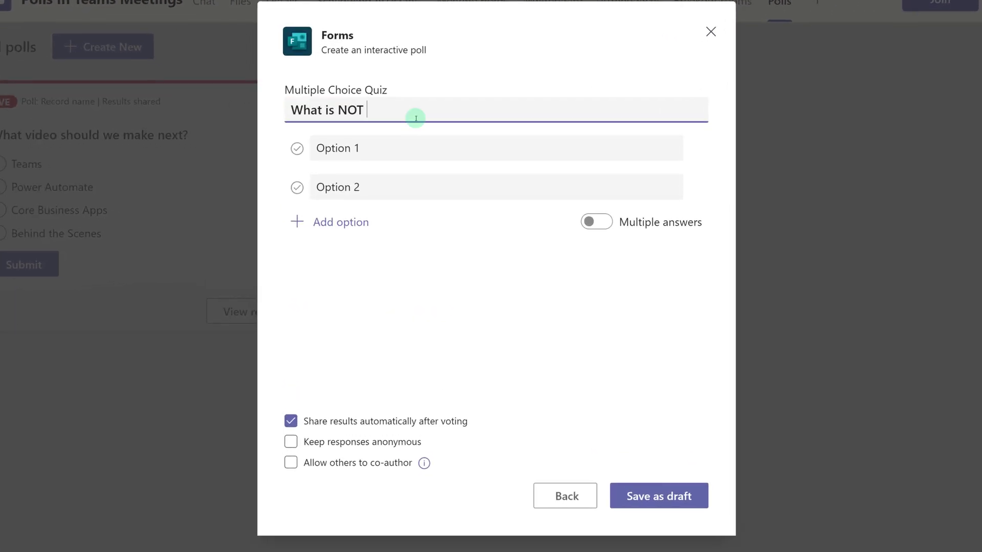
text(a Power Platform Application)
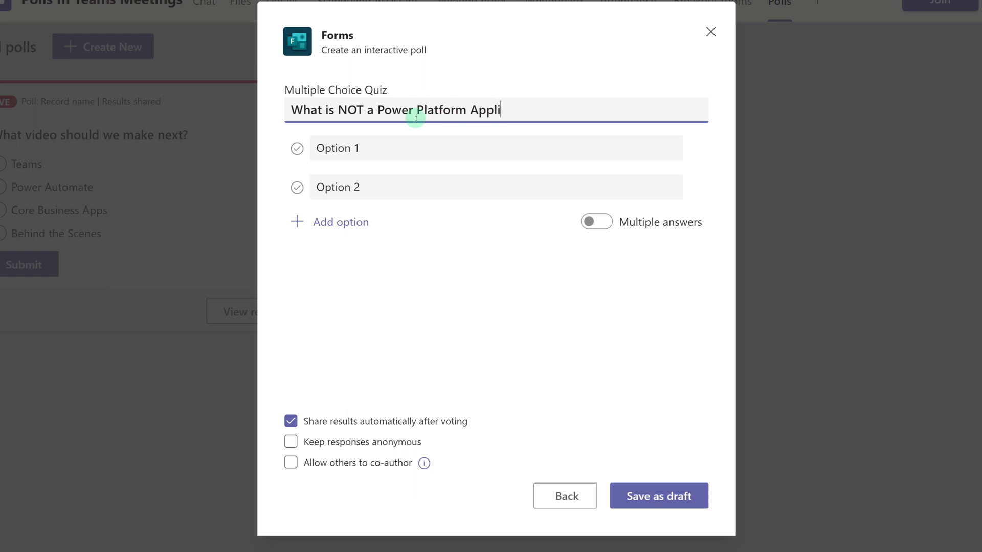
key(Tab)
key(Tab)
text(Power Apps)
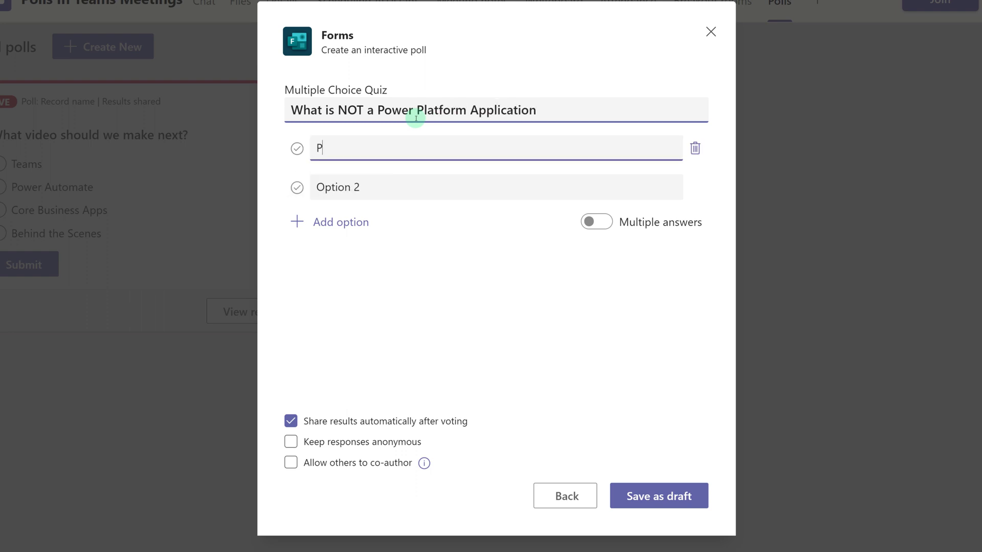
key(Tab)
key(Tab)
text(Power Automate)
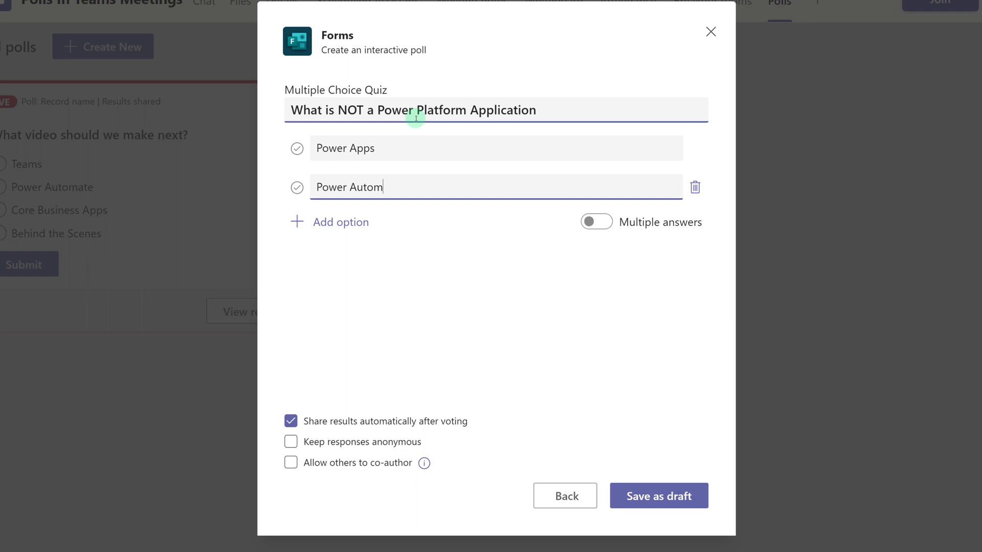
- Add options Dataverse and Power BI, mark Dataverse correct, and save the quiz as a draft
click(327, 222)
text(Dataverse)
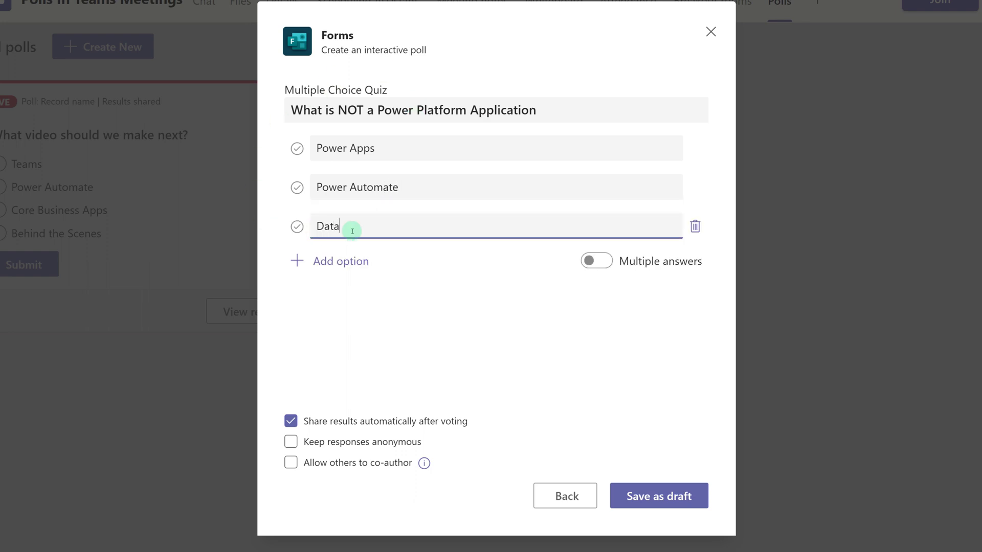
click(340, 260)
text(Power BI)
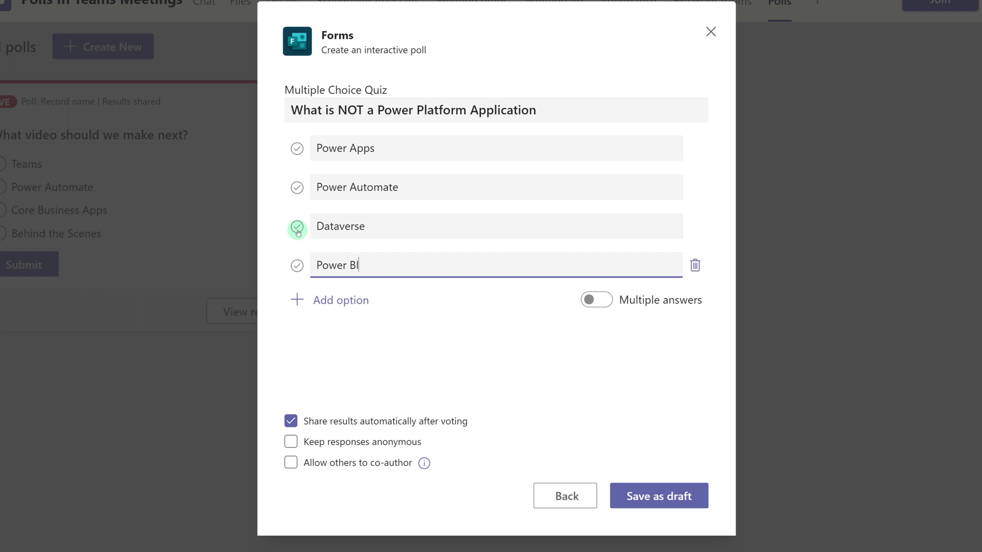
click(297, 227)
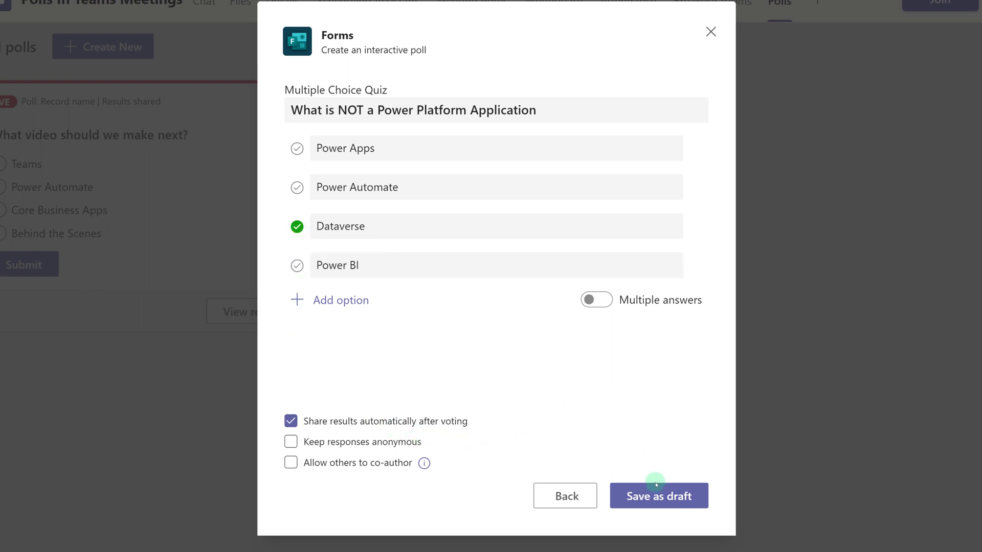
click(665, 497)
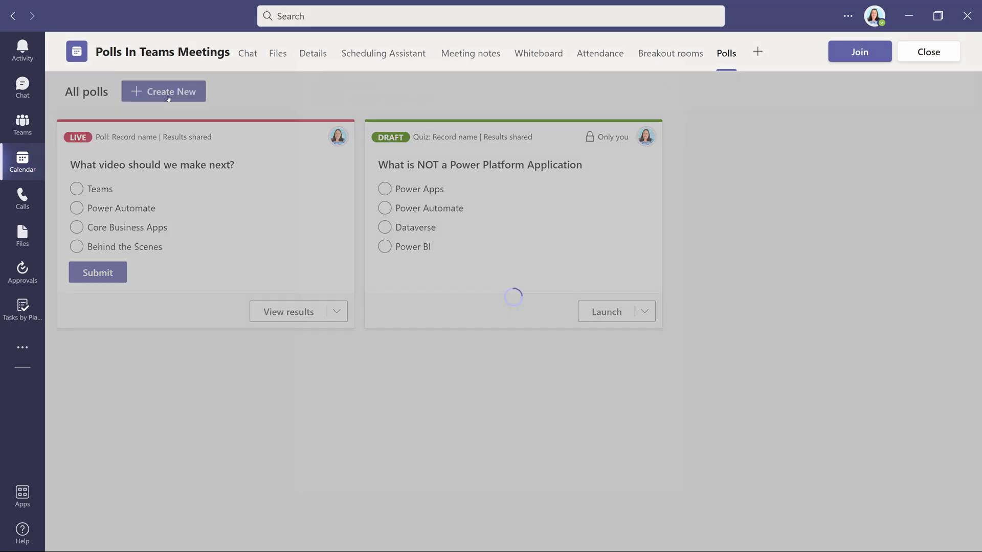
- Create a Word Cloud Poll asking 'What videos should we make next?' and save it as a draft
click(168, 94)
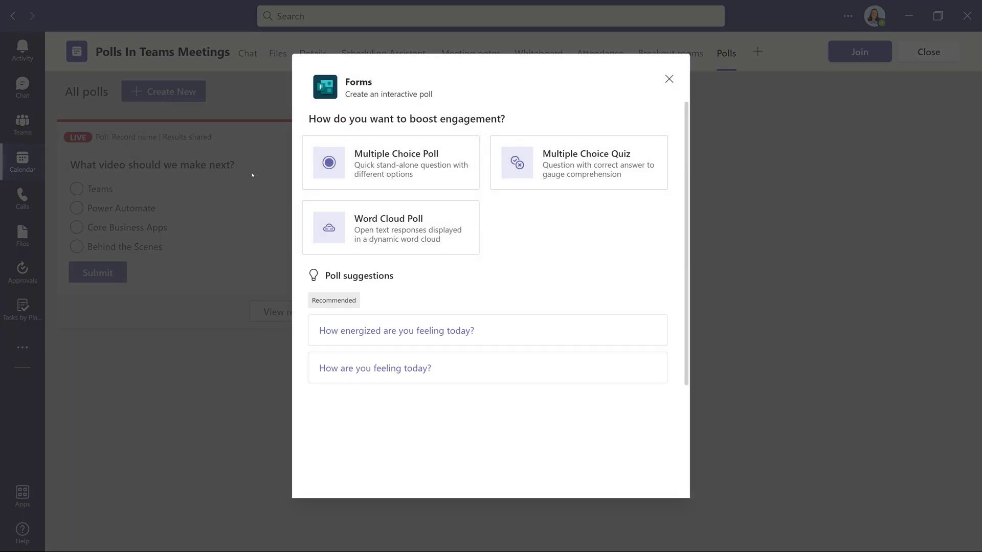
click(386, 247)
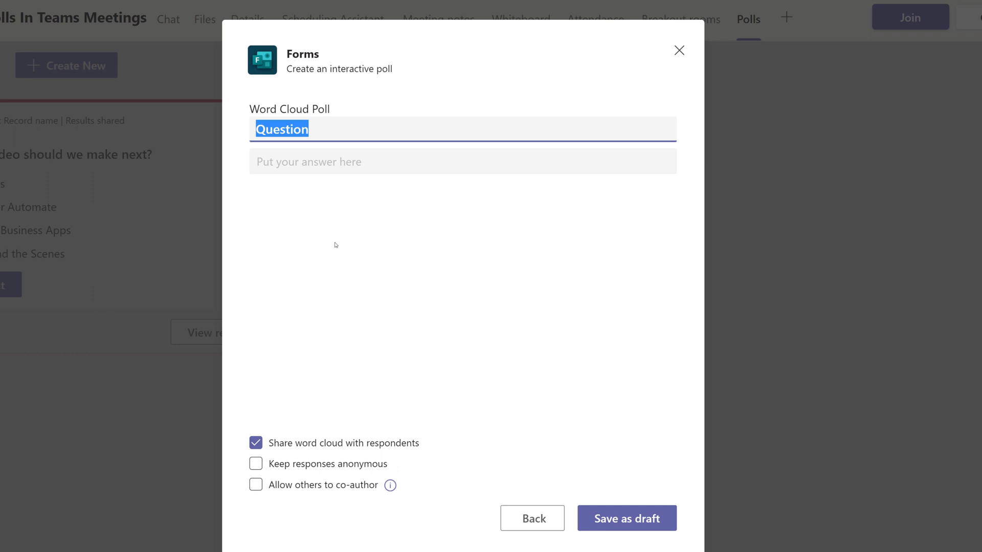
text(What videos s)
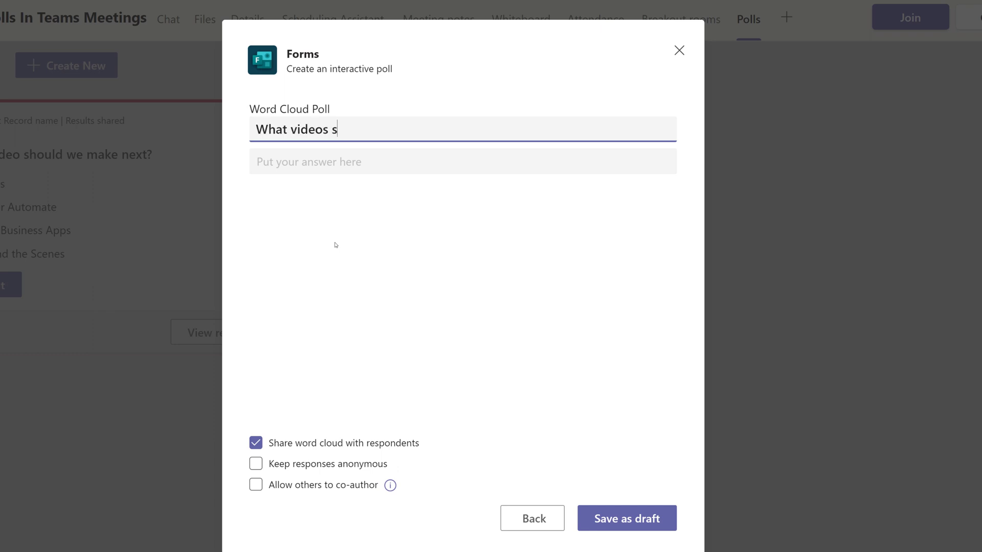
text(hould we make ne)
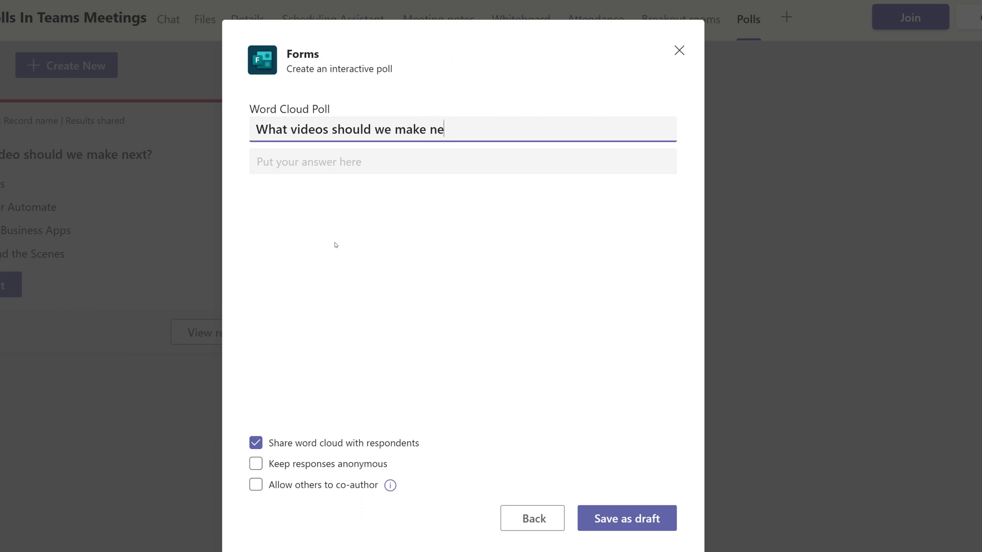
text(xt?)
key(Tab)
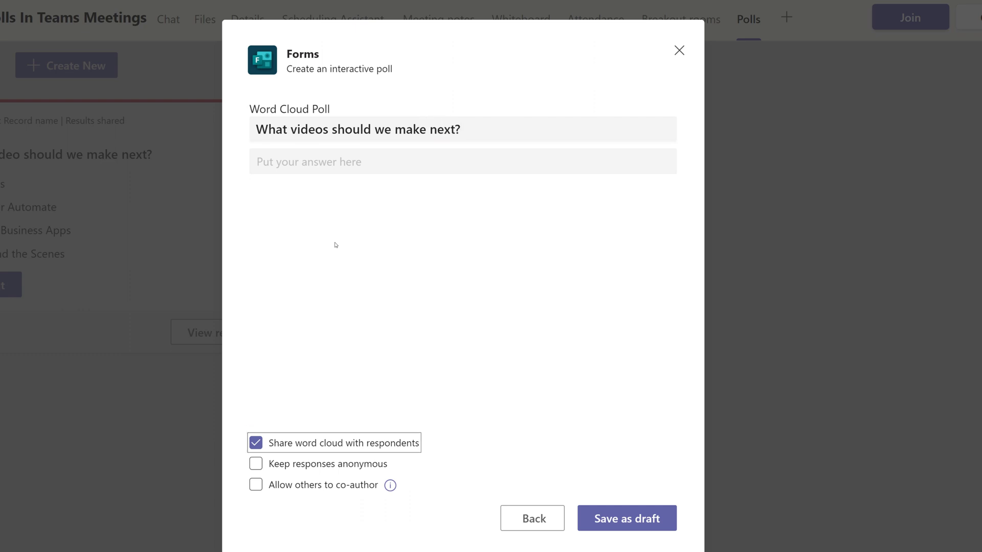
click(611, 526)
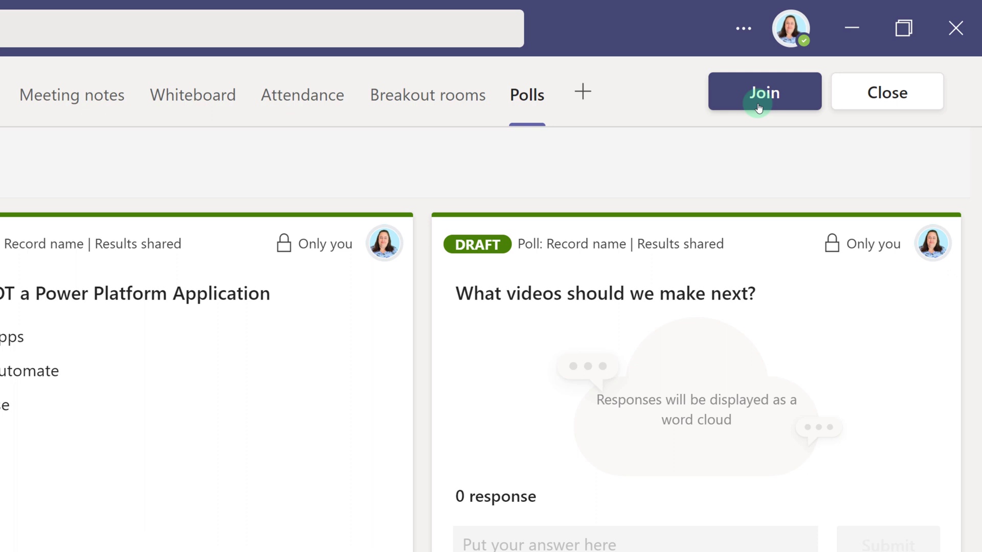
- Join the Polls In Teams Meetings call and open its Polls pane
click(760, 105)
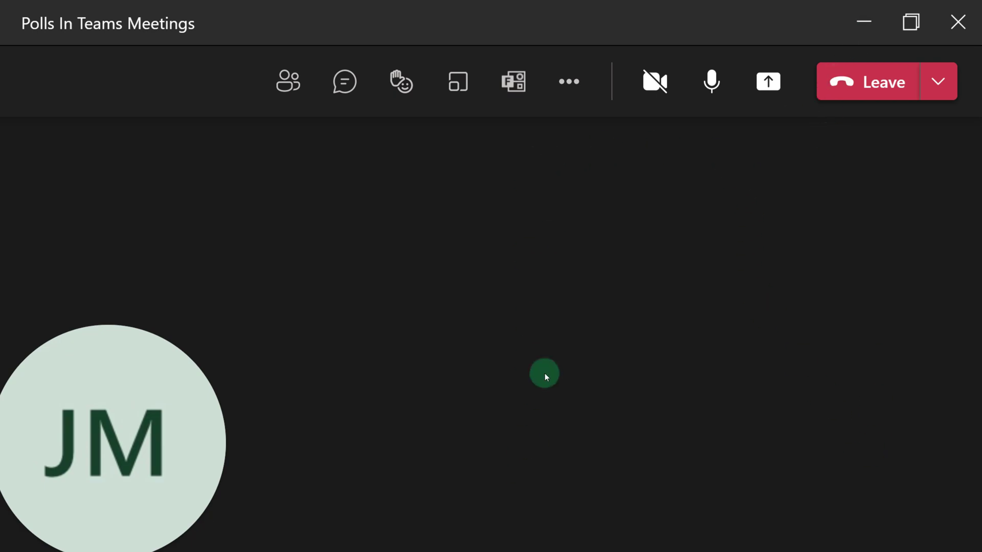
click(513, 81)
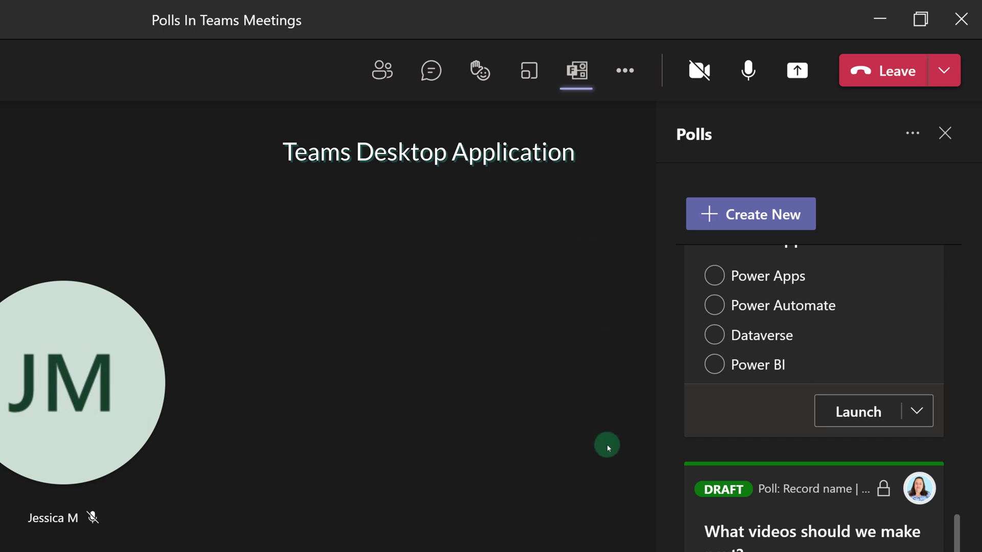
- Scroll to the 'What is NOT a Power Platform Application' quiz draft and launch it
drag(956, 532, 971, 331)
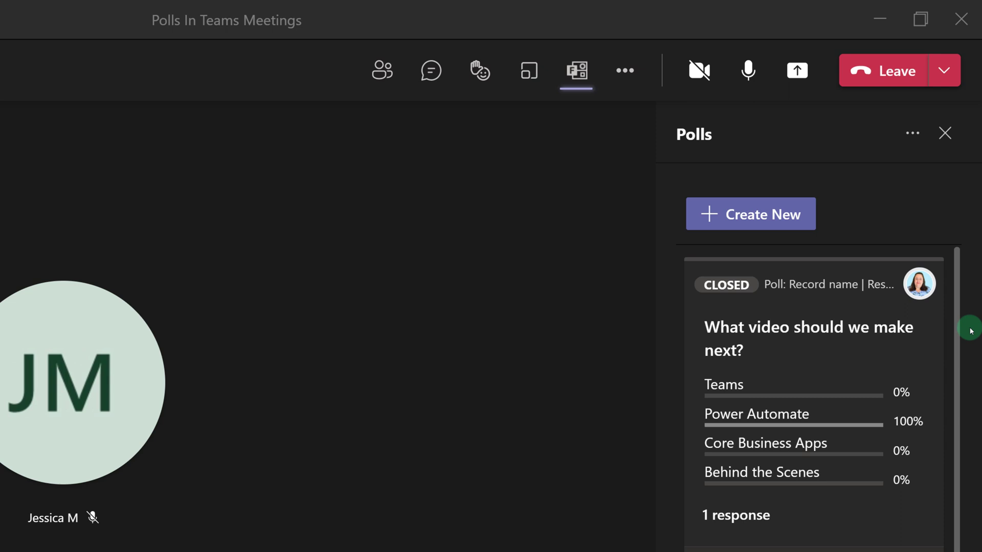
drag(971, 330, 971, 433)
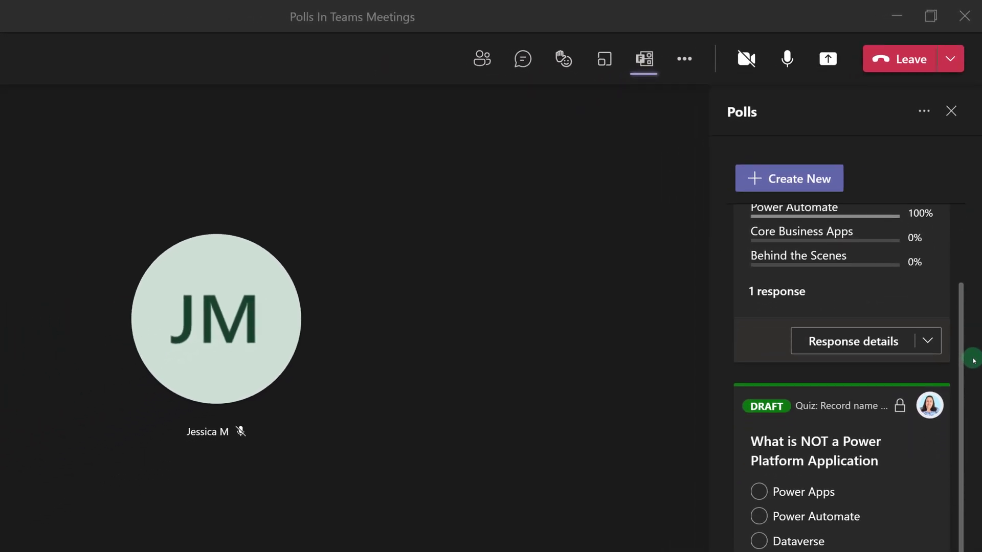
drag(973, 360, 971, 454)
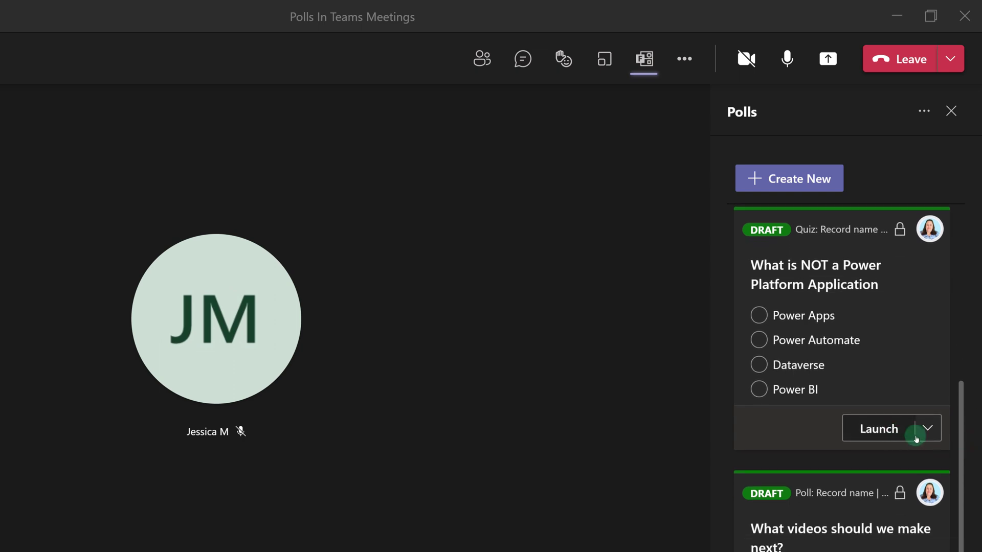
click(929, 432)
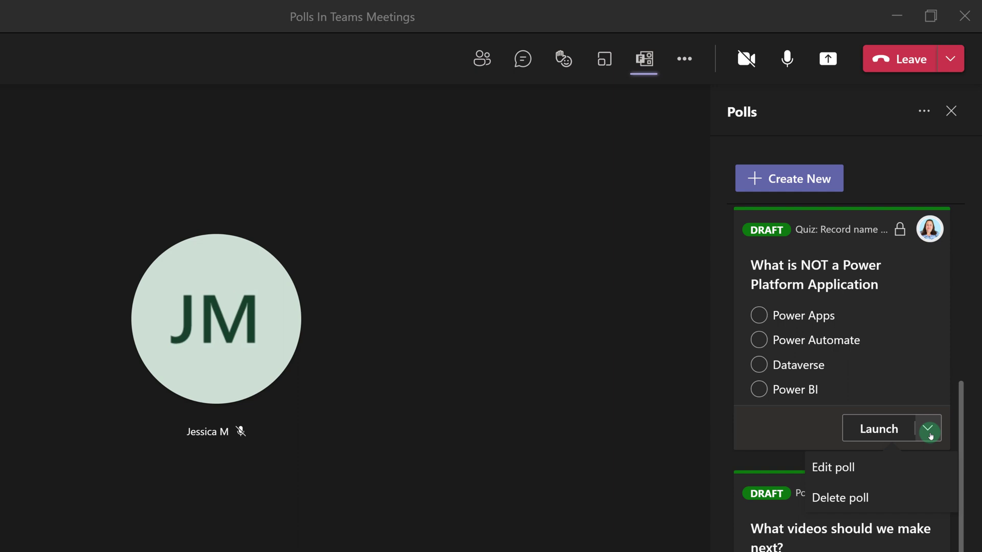
click(928, 431)
click(879, 436)
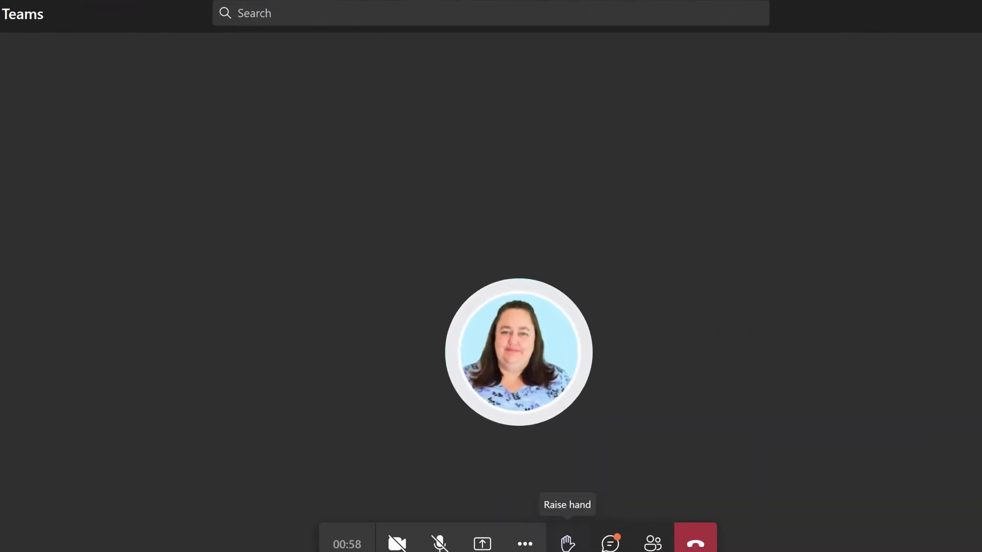
- Open the meeting chat to check the video poll results and the new Power Platform quiz
click(485, 516)
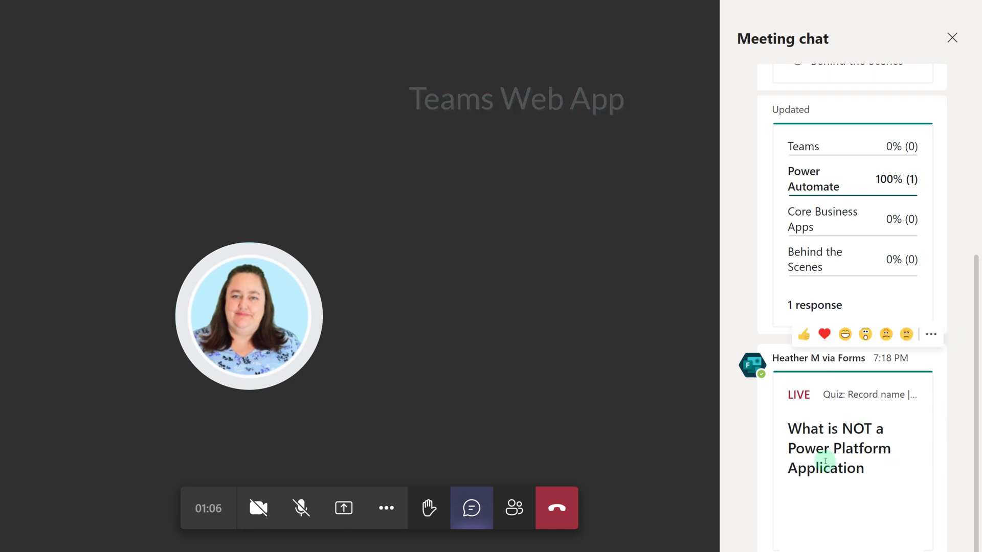
scroll(818, 425, up, 5)
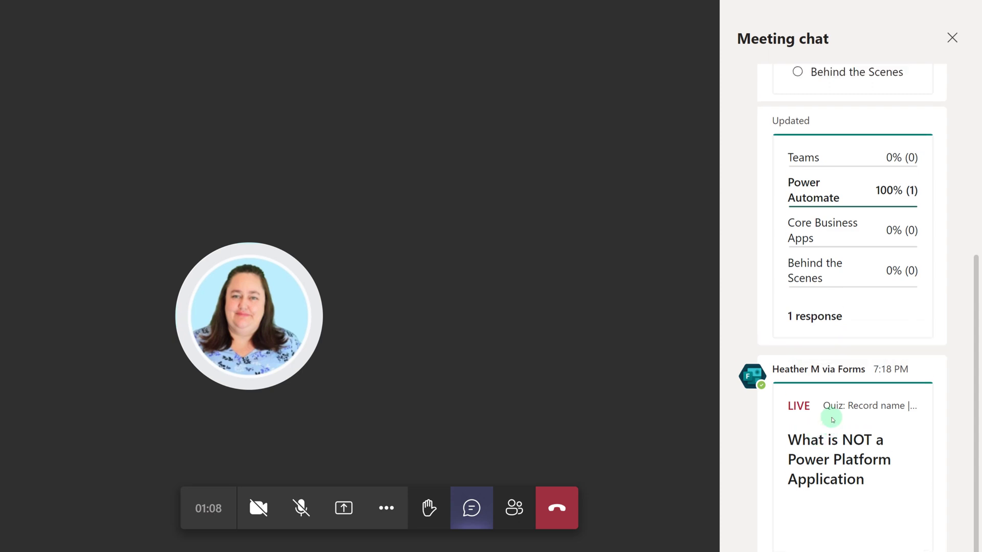
scroll(832, 420, down, 5)
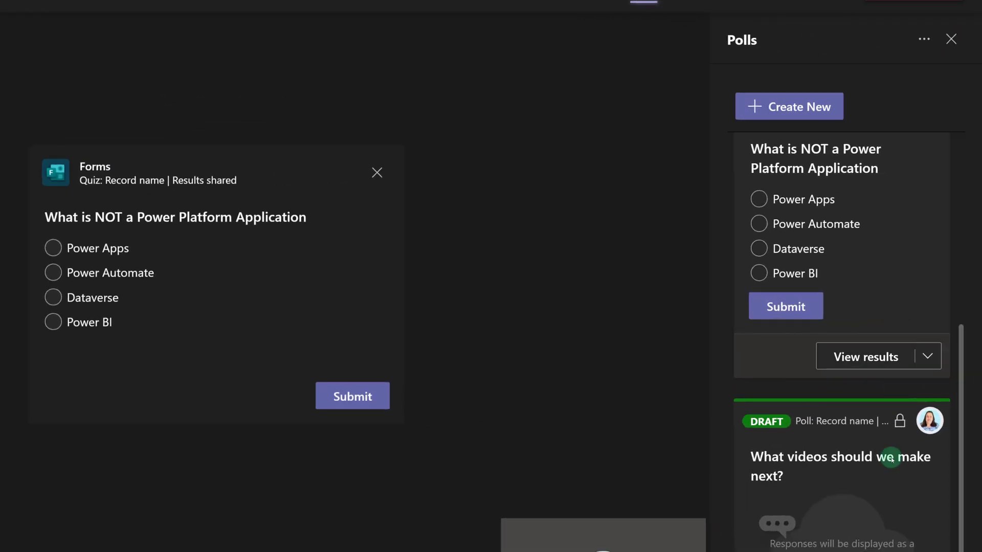
- Answer the Power Platform quiz with Dataverse, submit, and dismiss the 100% correct result
scroll(891, 458, down, 2)
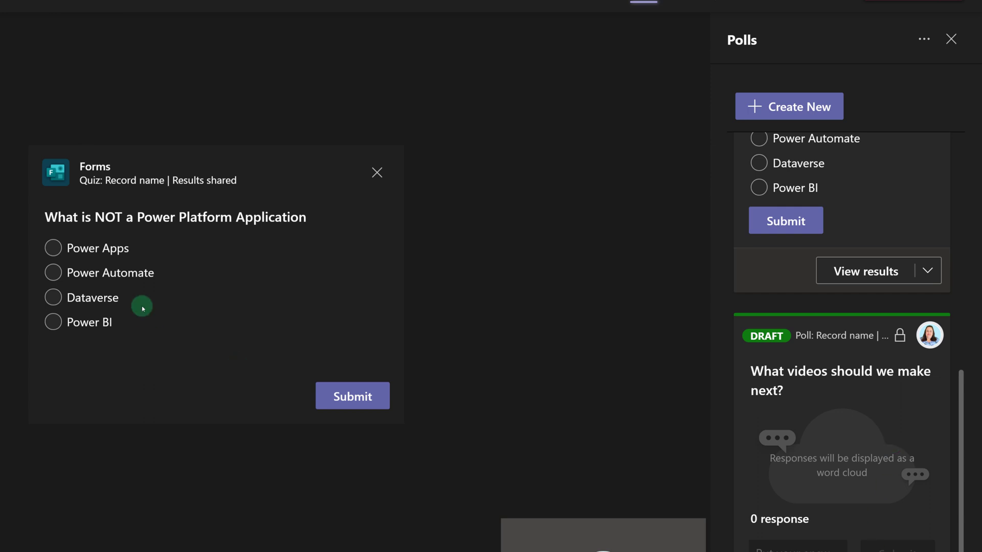
click(57, 249)
click(54, 299)
click(357, 401)
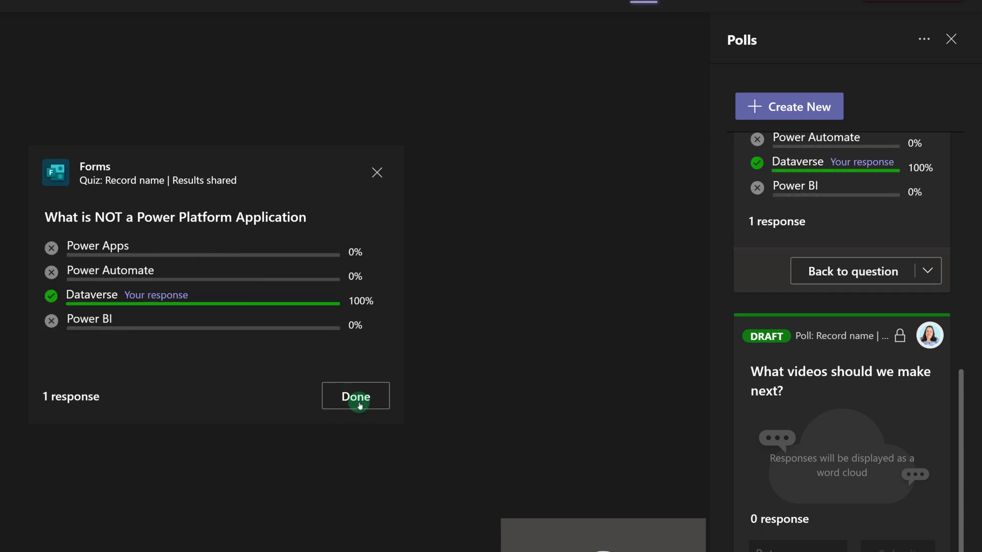
click(360, 406)
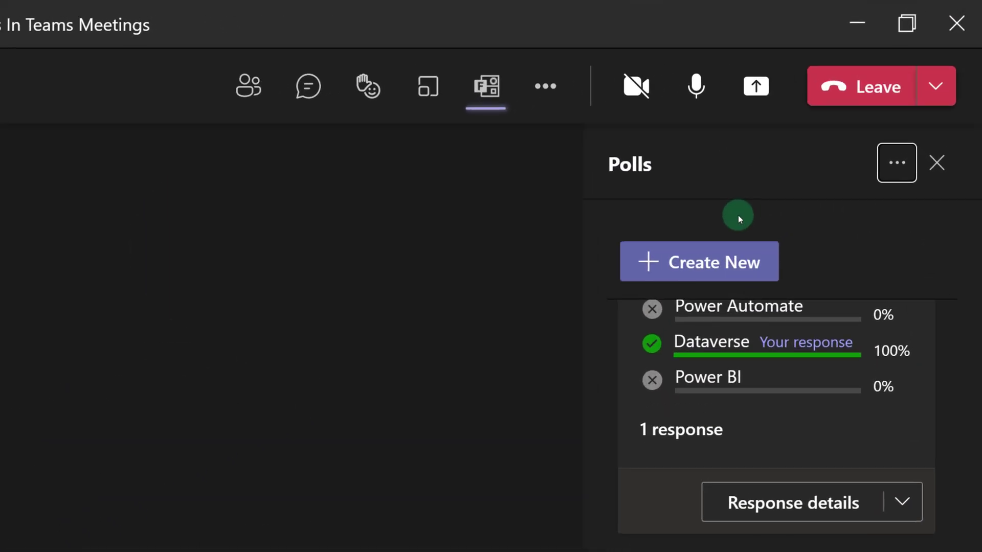
click(698, 263)
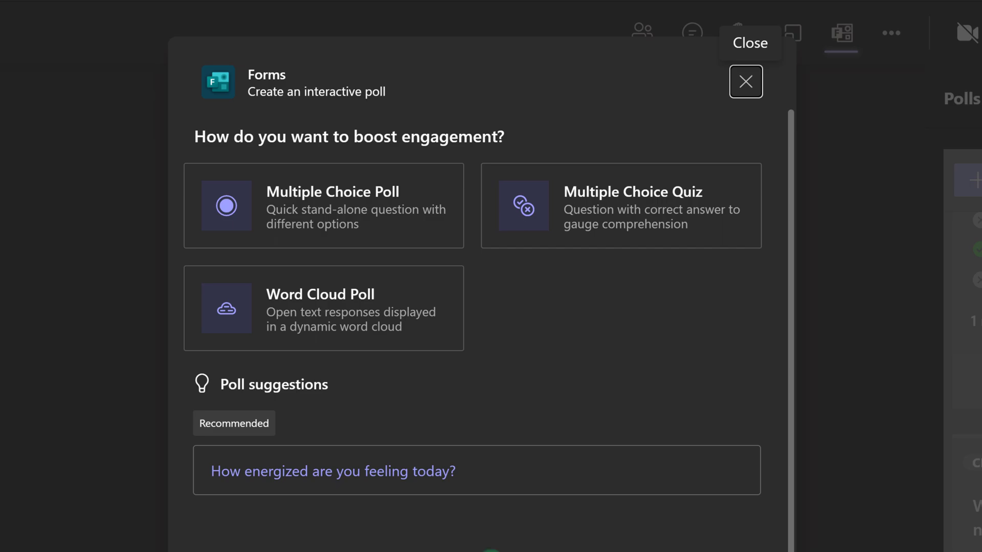
click(746, 82)
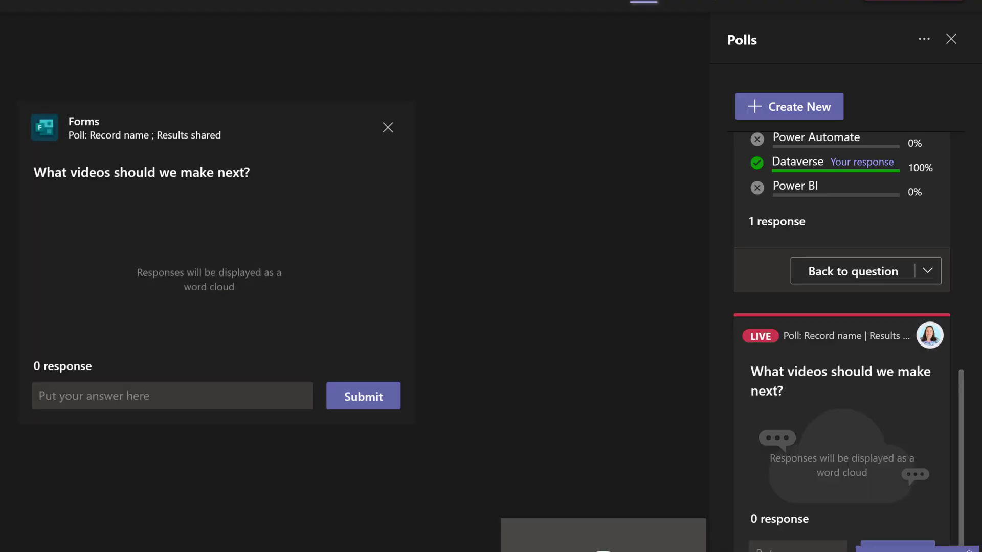
- Submit 'Forms Questions' as a word-cloud answer and upvote it
click(94, 401)
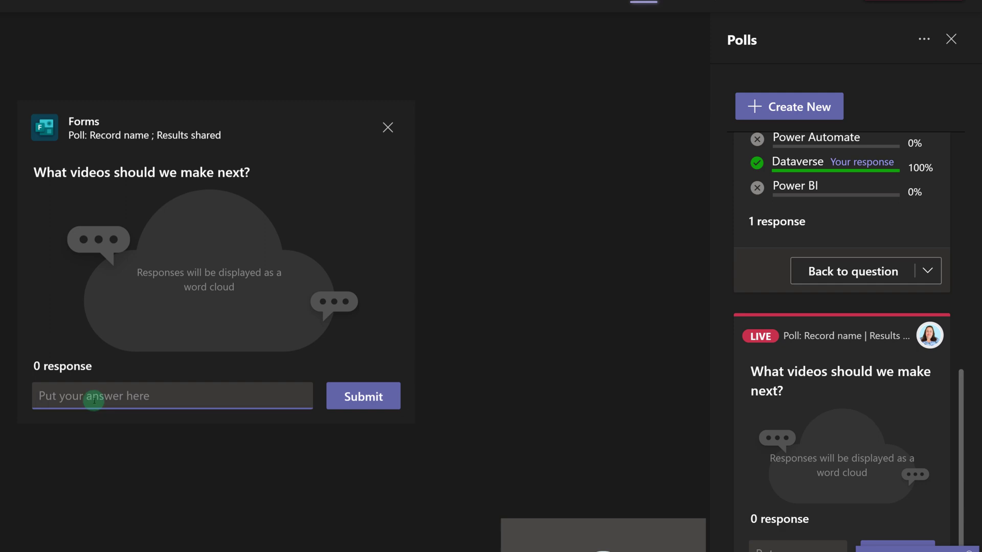
text(Forms Quest)
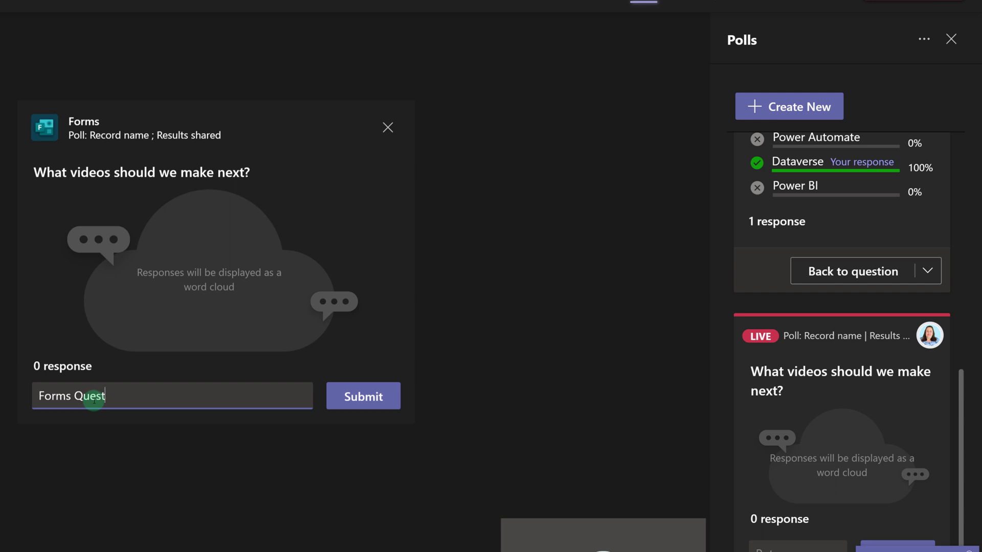
text(ions)
key(Return)
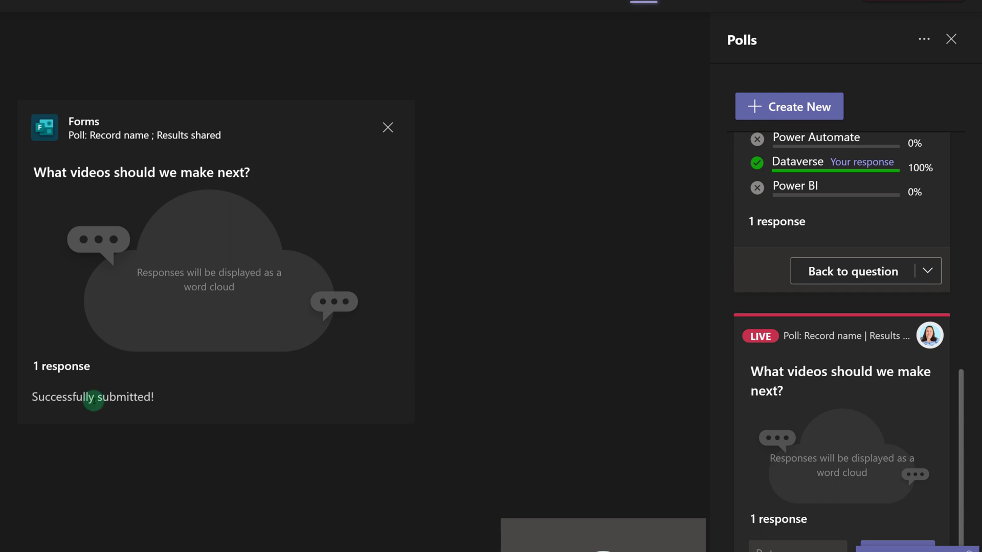
mouse_move(232, 272)
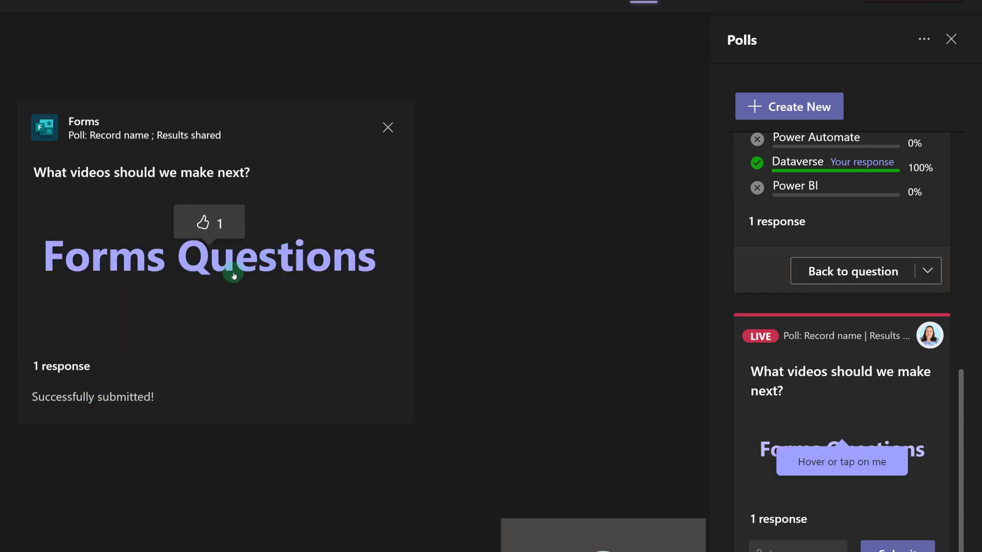
click(202, 225)
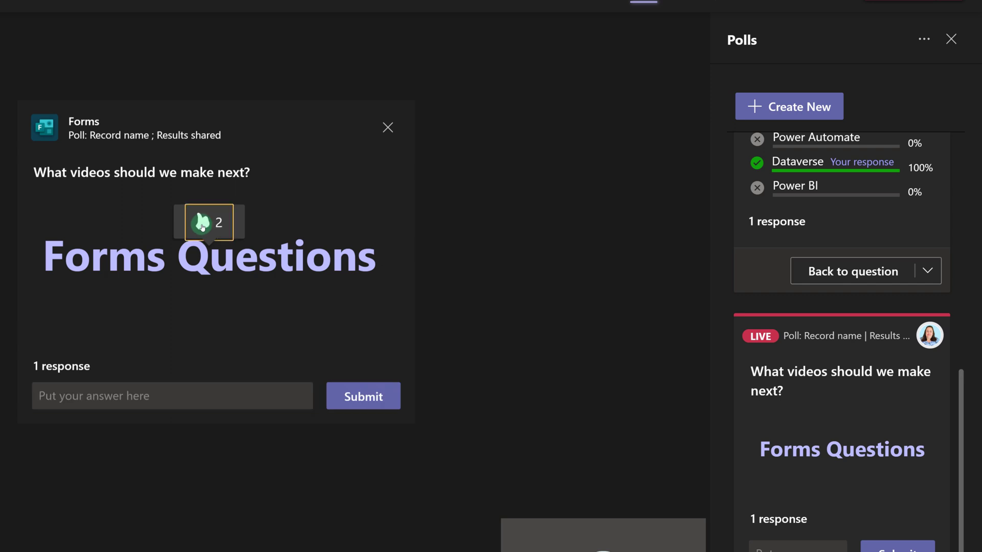
- Add 'OneDrive' as a second answer to the word-cloud poll
click(131, 398)
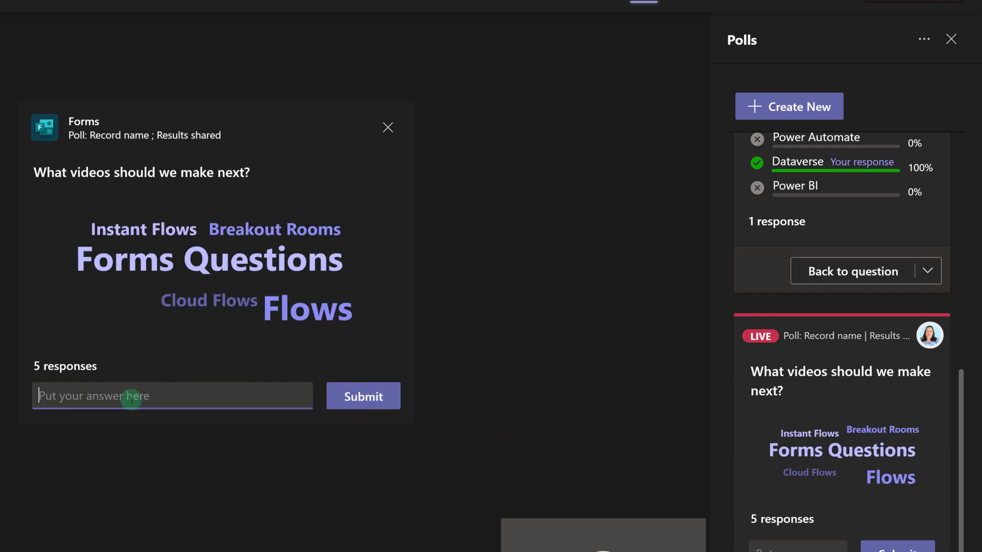
text(OneDrive)
key(Return)
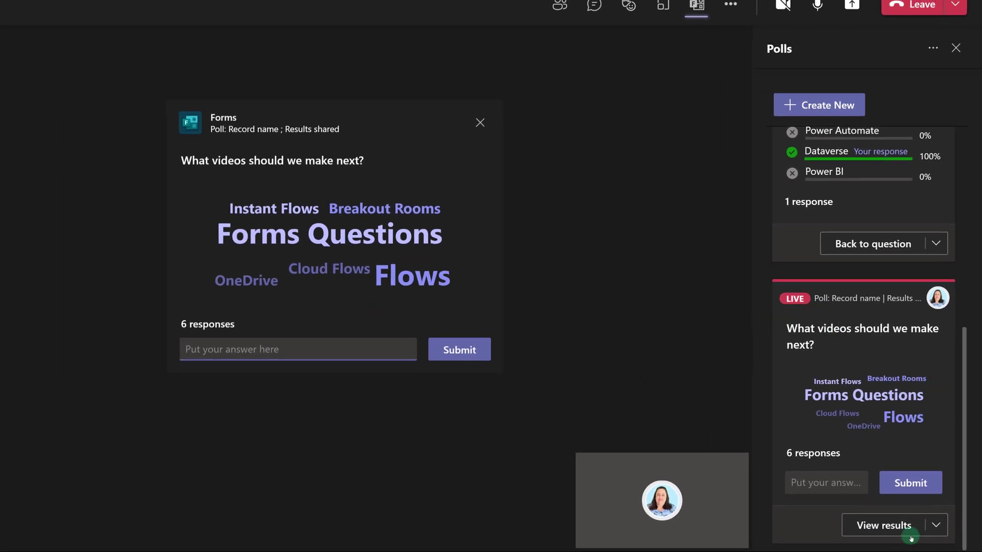
- Close the word-cloud poll to further answers and leave the meeting
click(936, 534)
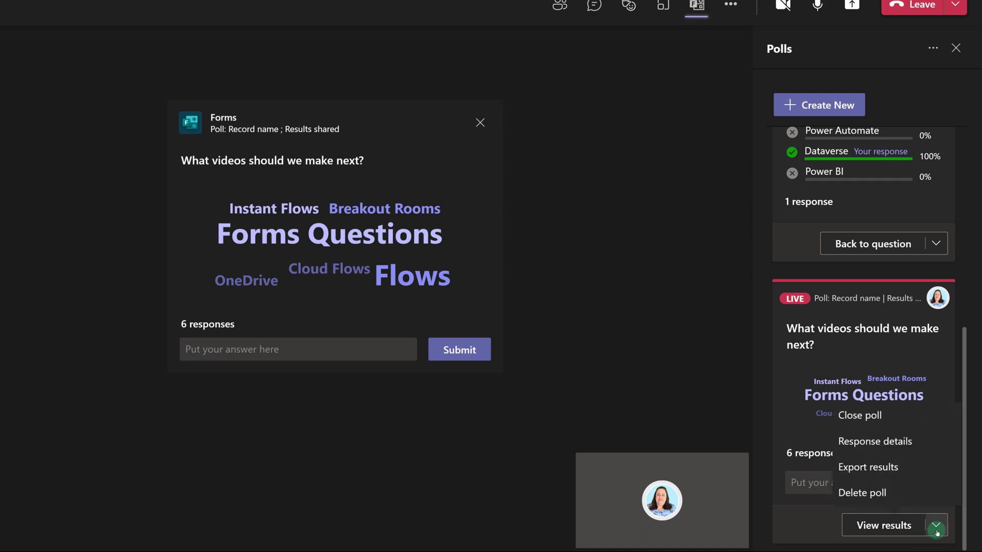
click(861, 417)
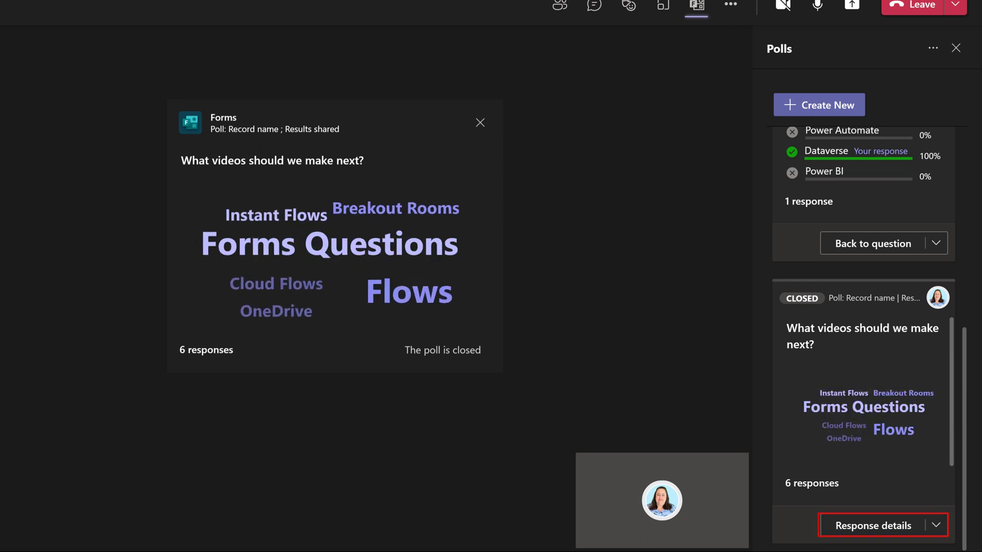
click(916, 6)
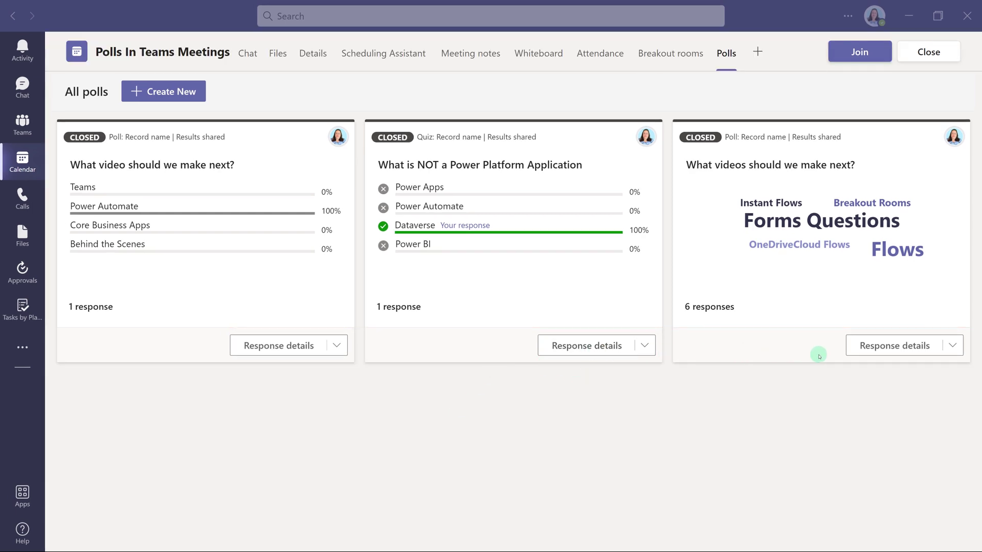
- Review the word-cloud poll's response details and export the six answers
click(882, 347)
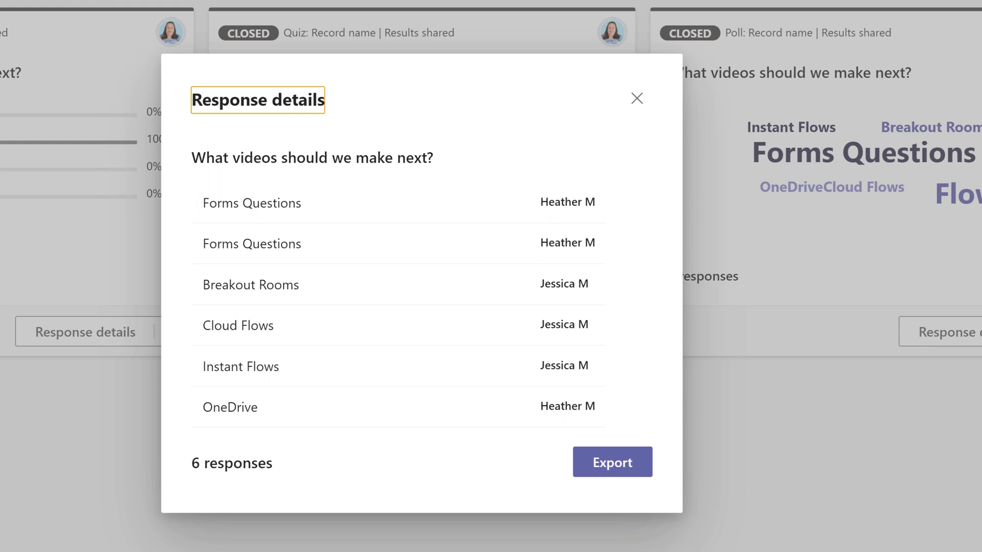
click(617, 469)
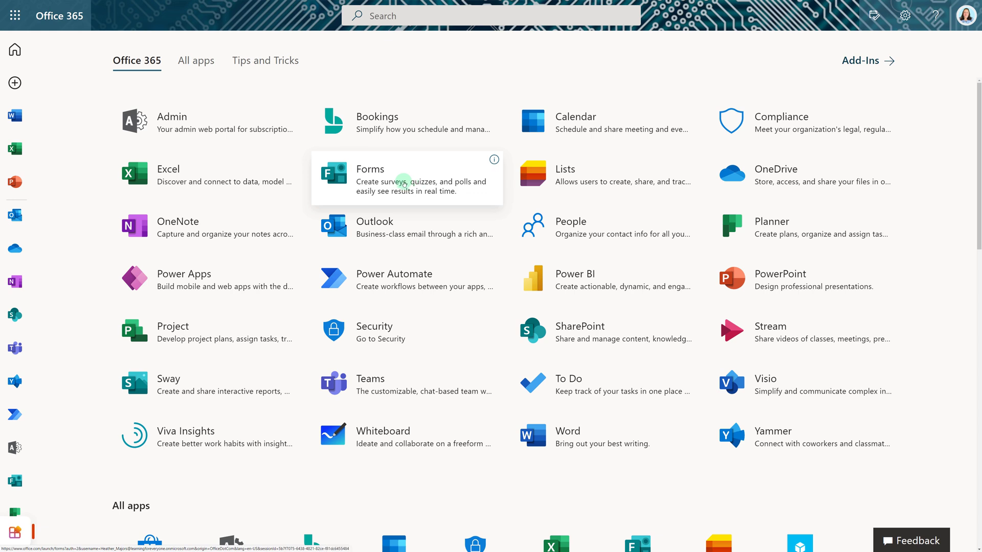
- In Forms, open the 'What is NOT a Power Platform Application' quiz's Responses summary
click(404, 182)
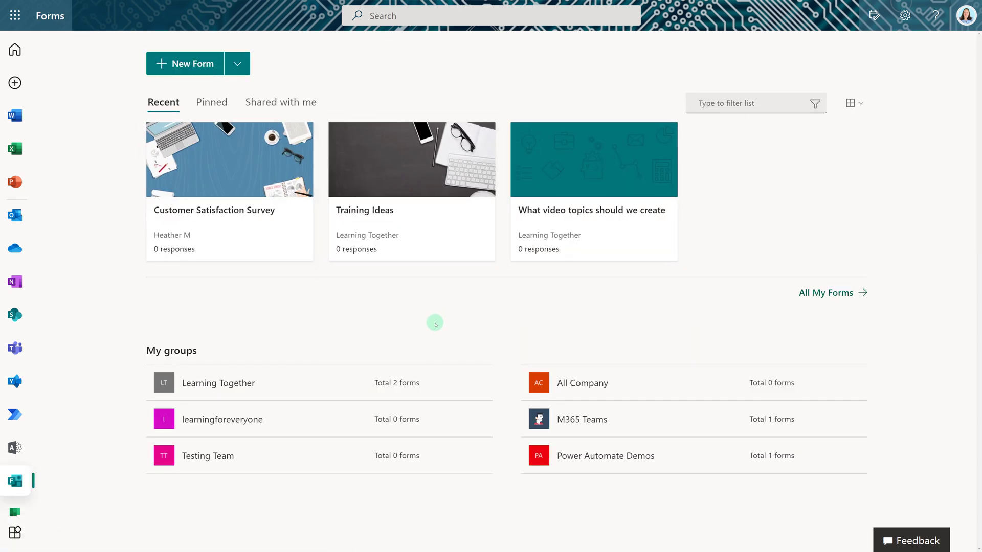
click(813, 293)
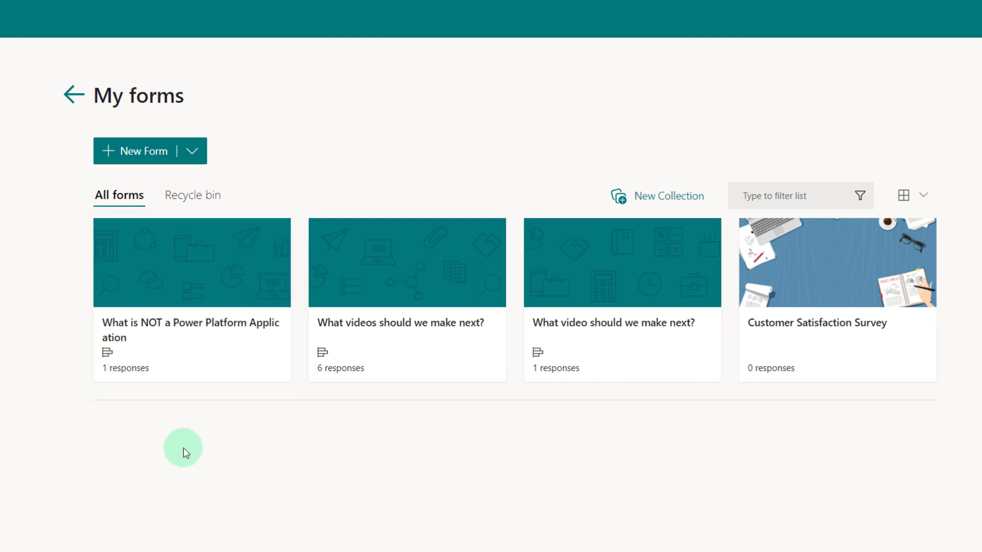
click(204, 292)
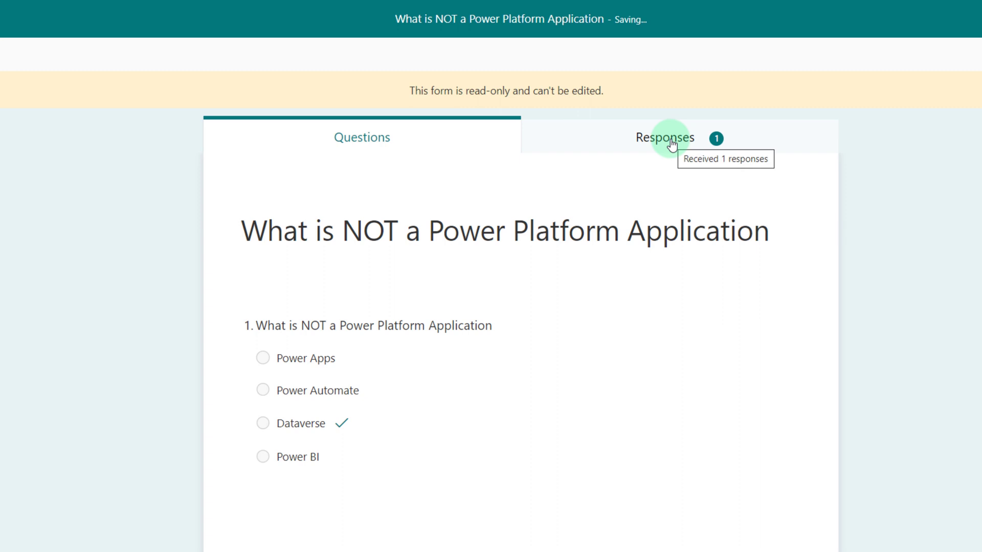
click(672, 145)
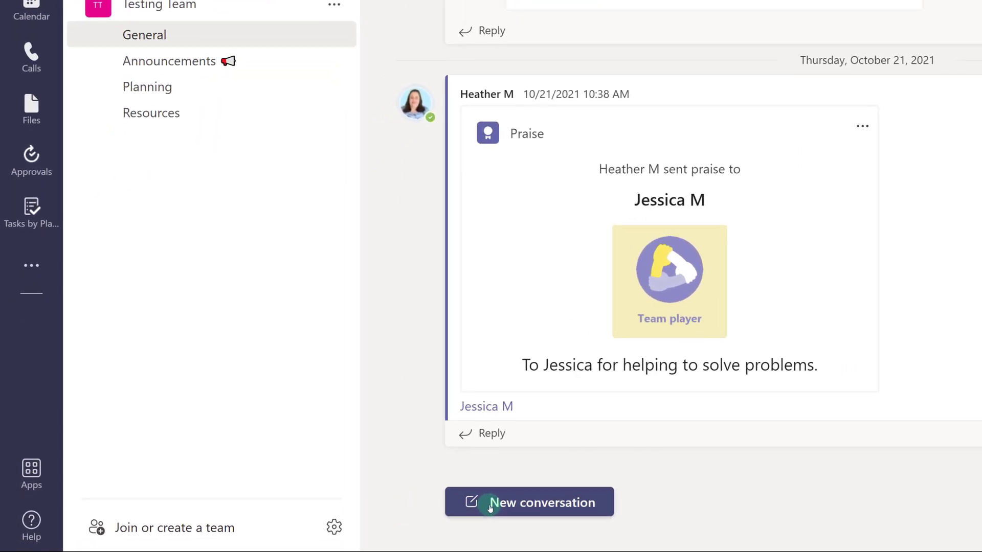
- Post a Forms poll 'What's for Lunch Today' with Pizza, Burgers and Healthy Stuff to General
click(490, 505)
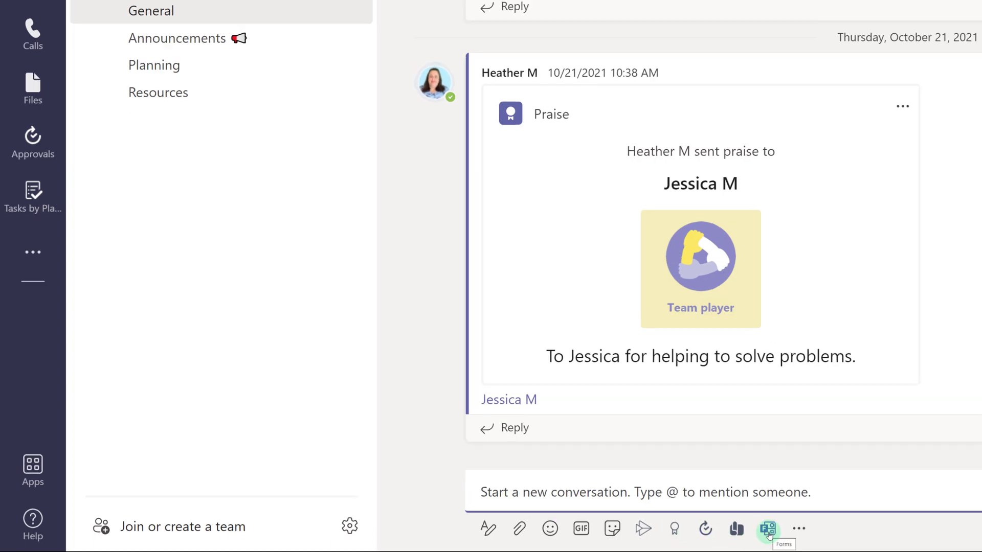
click(768, 529)
text(What's for Lunch Today)
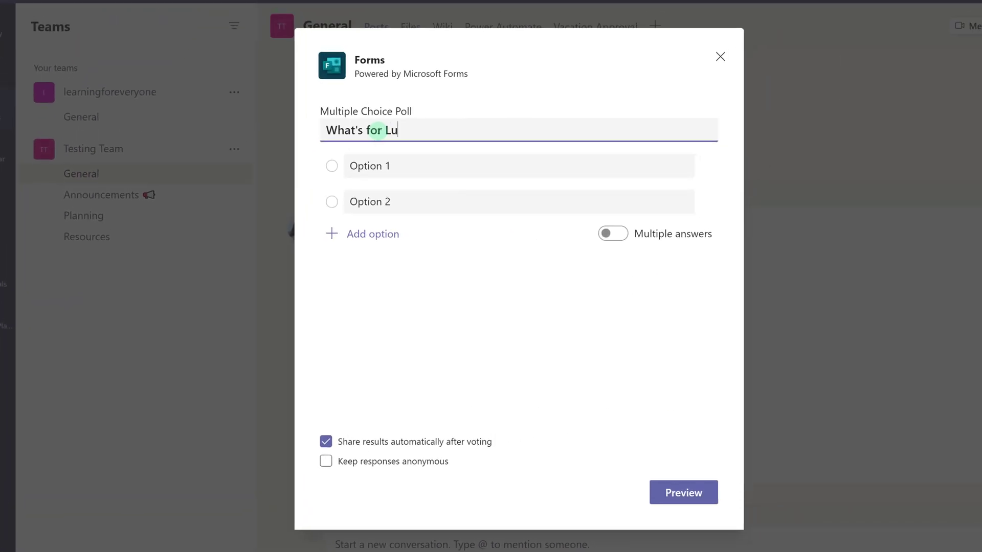
key(Tab)
text(Pizza)
key(Tab)
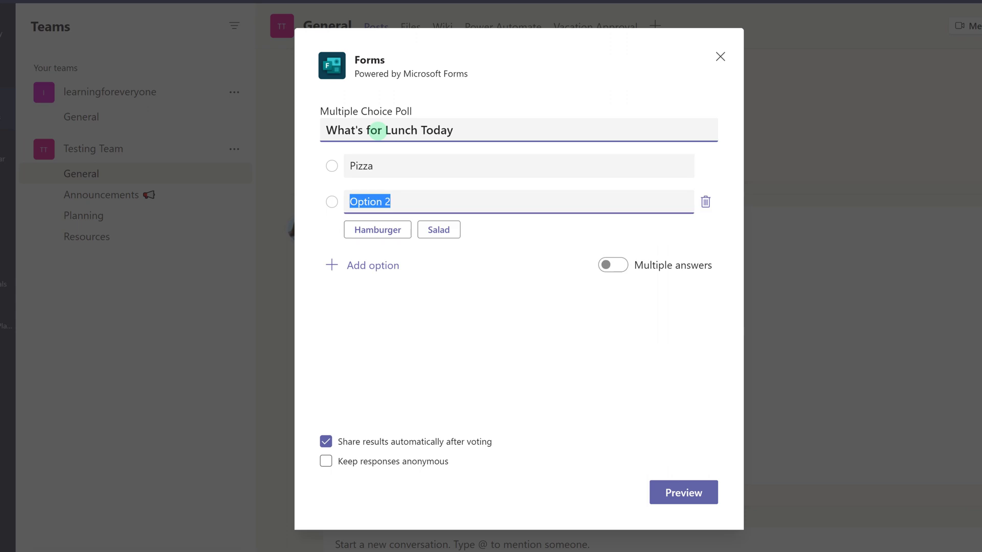
text(Burgers)
click(329, 224)
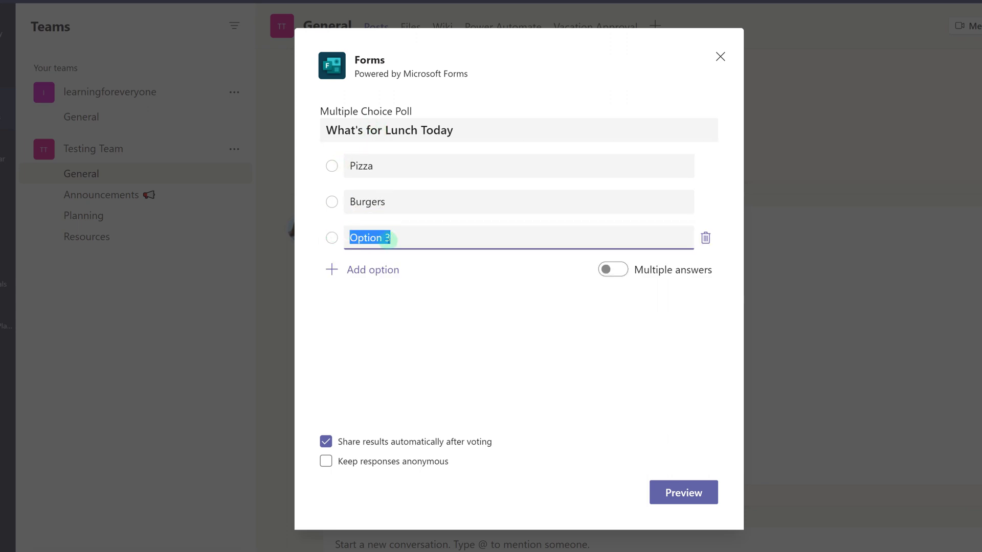
text(Healthy Stuff)
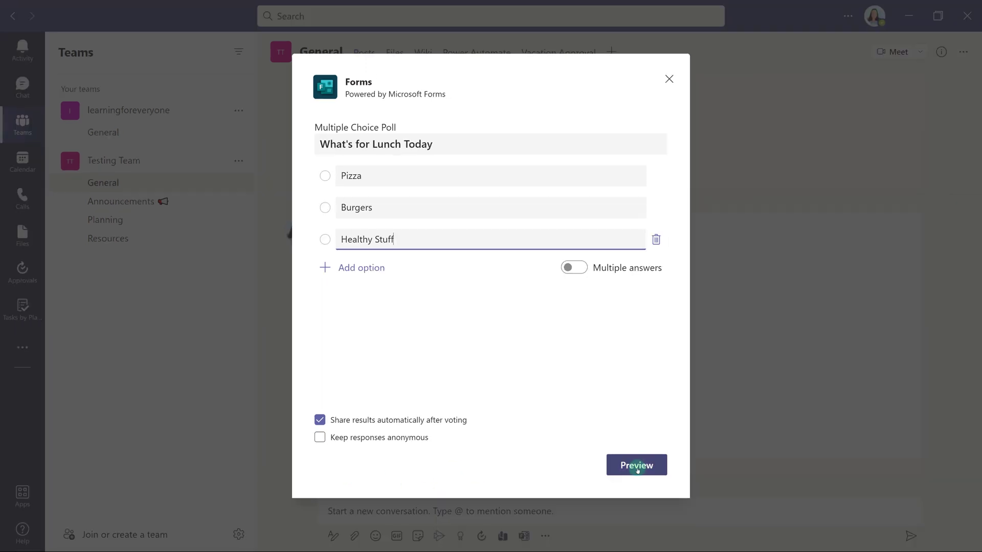
click(637, 466)
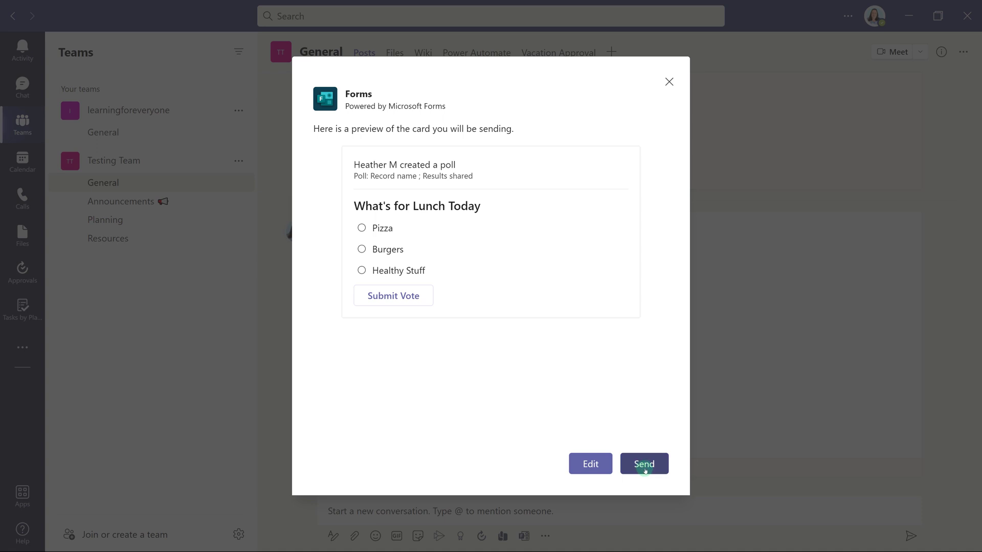
click(645, 470)
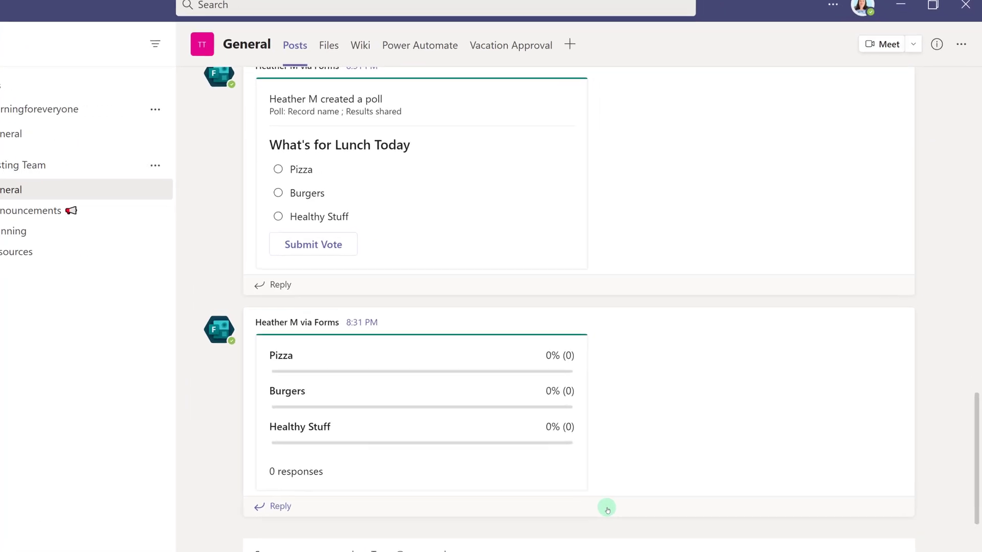
- Vote Burgers in the lunch poll and confirm it shows 100%
scroll(243, 438, up, 2)
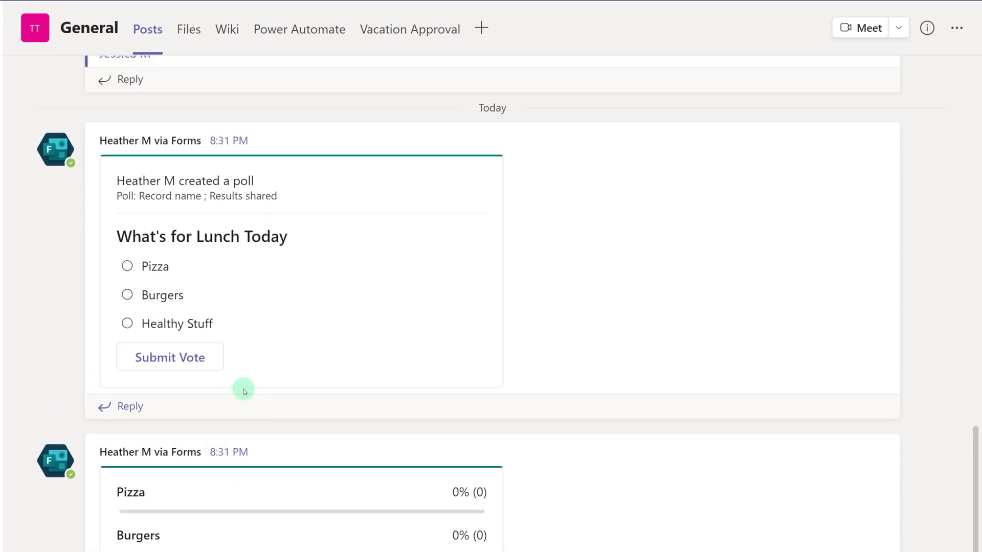
click(126, 294)
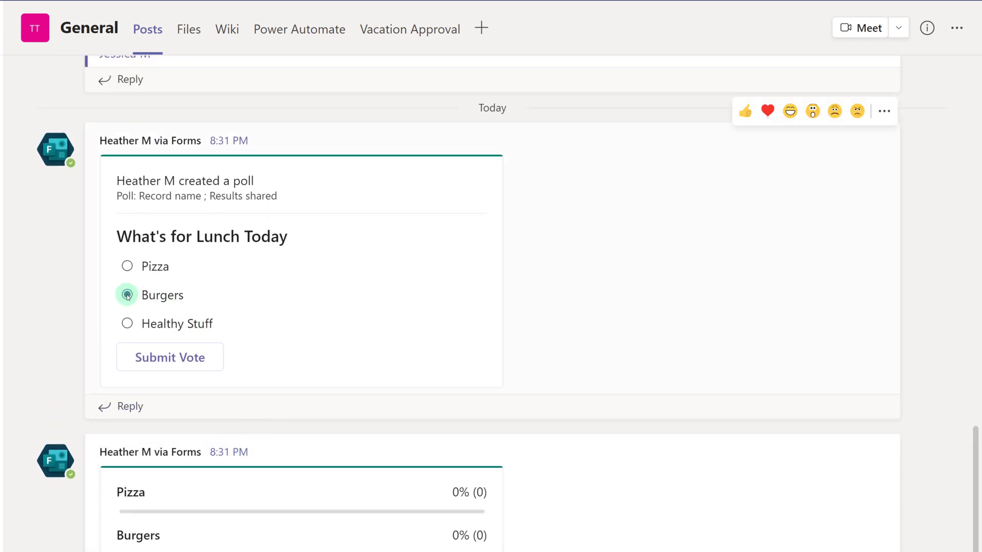
click(183, 358)
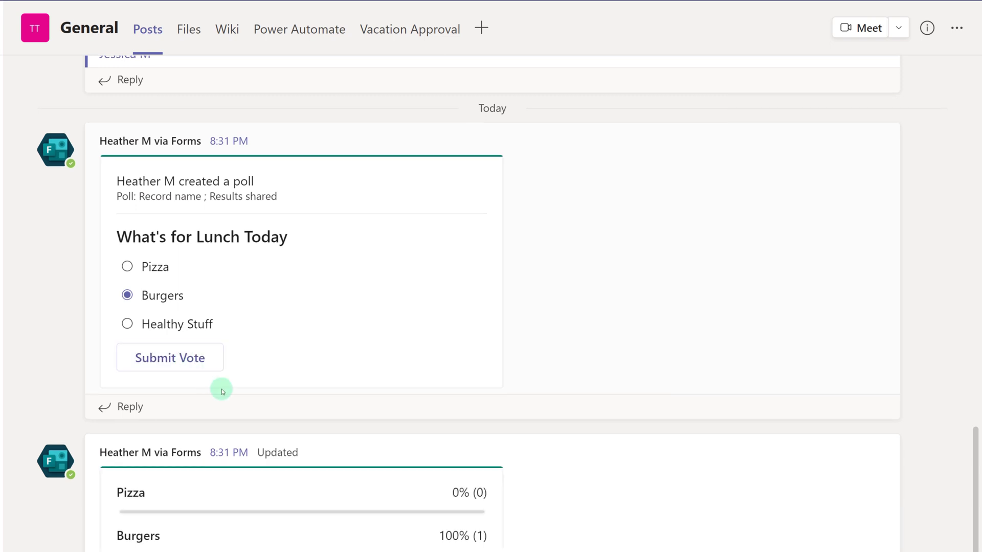
scroll(267, 395, down, 1)
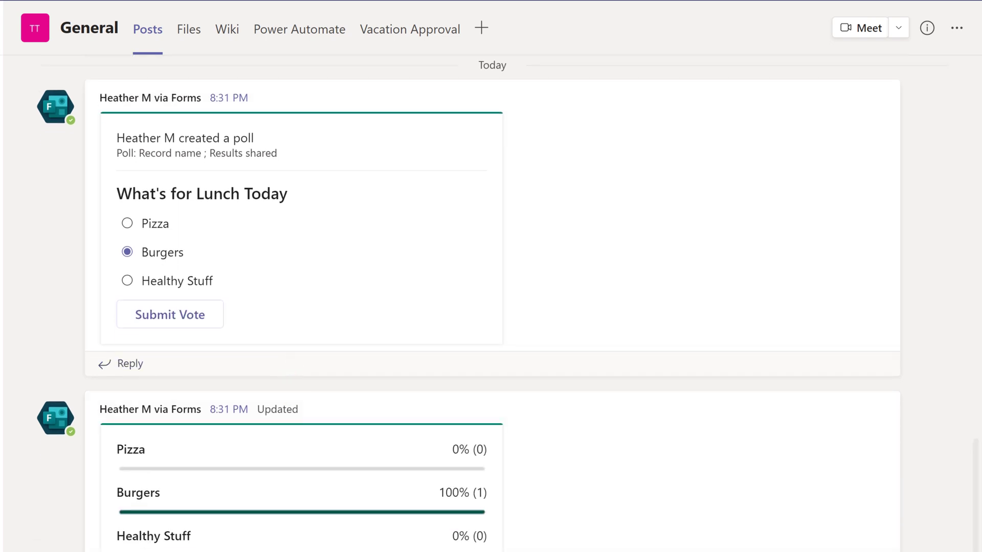